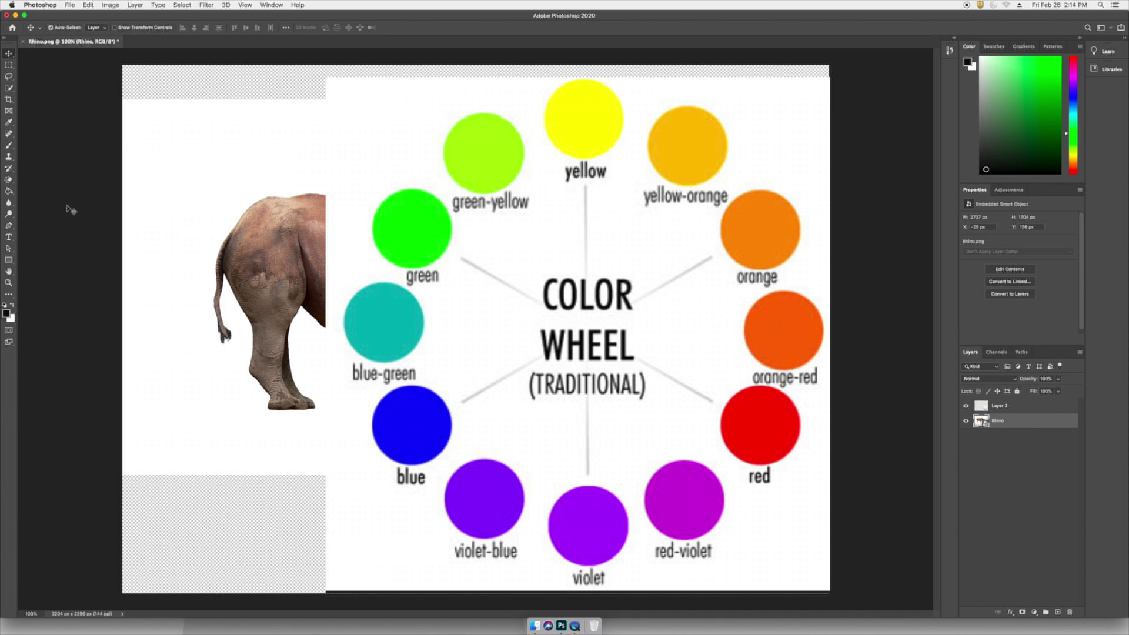
On a new layer, brush black lines across the color wheel connecting blue-green to orange-red and green to red
click(9, 145)
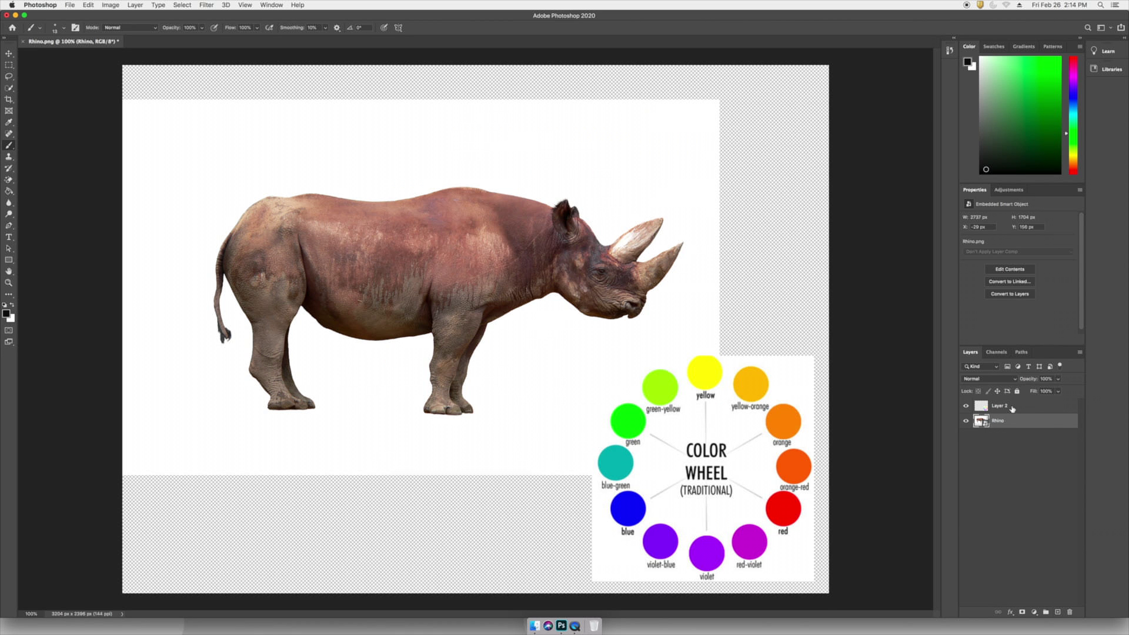
click(1058, 612)
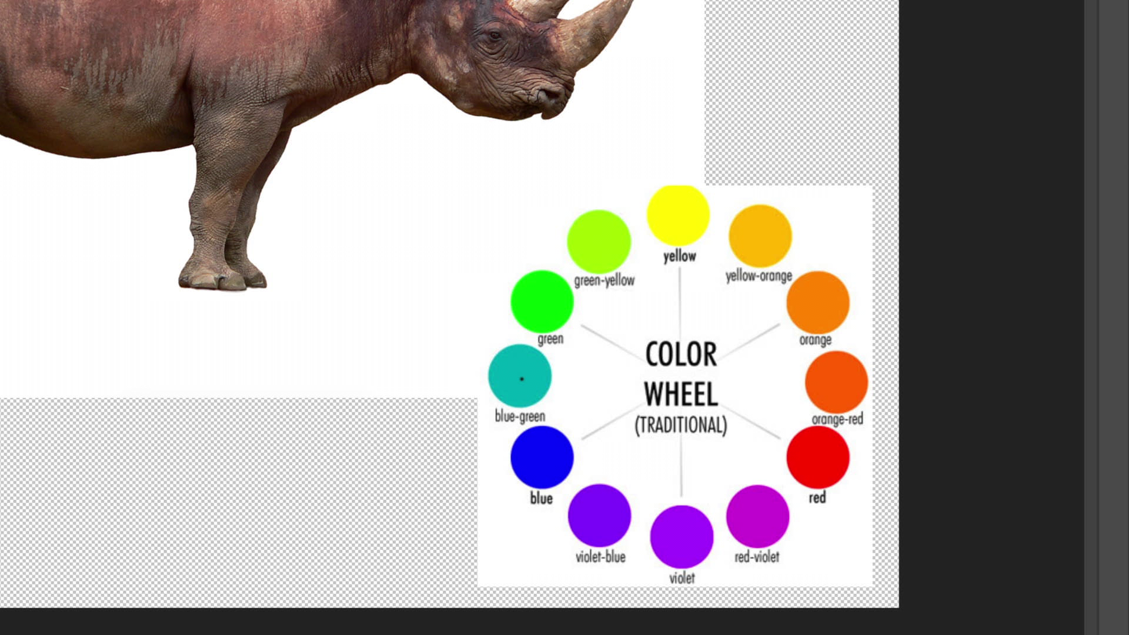
mouse_move(521, 379)
mouse_down()
mouse_move(721, 400)
mouse_move(821, 394)
mouse_up()
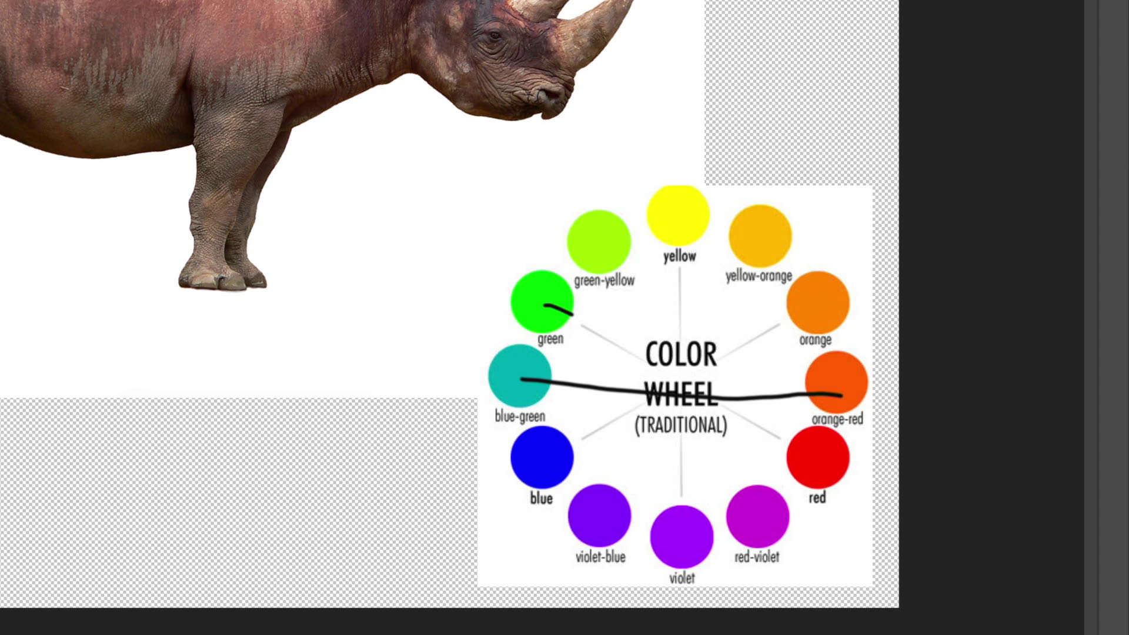
drag(571, 315, 809, 457)
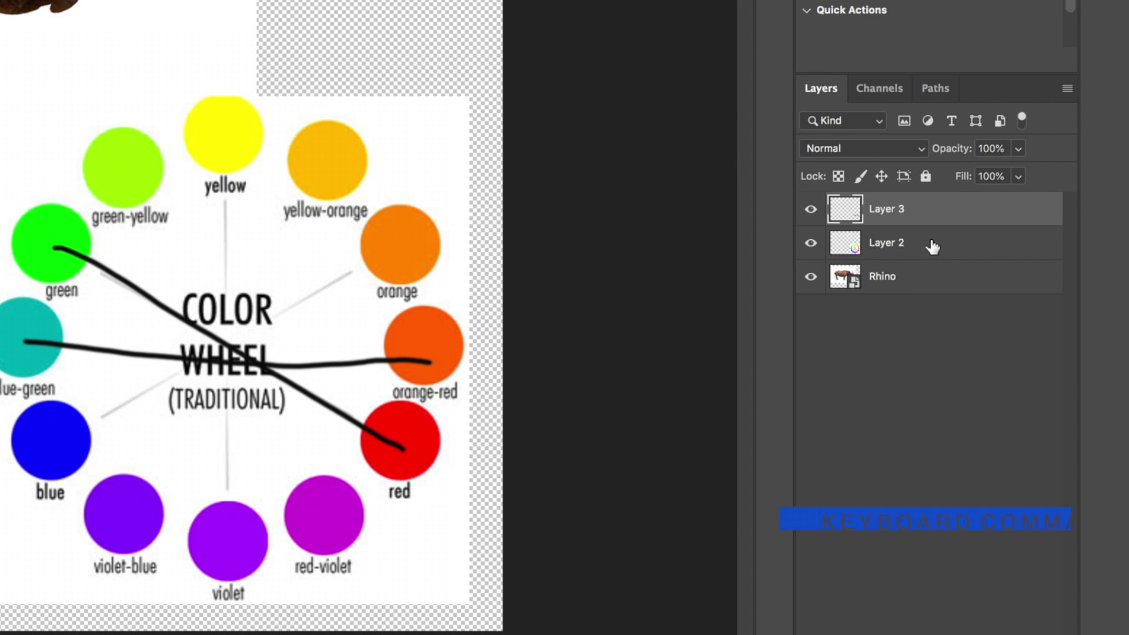
Merge the brushed lines with the color wheel layer and hide the merged layer
shift+click(1019, 421)
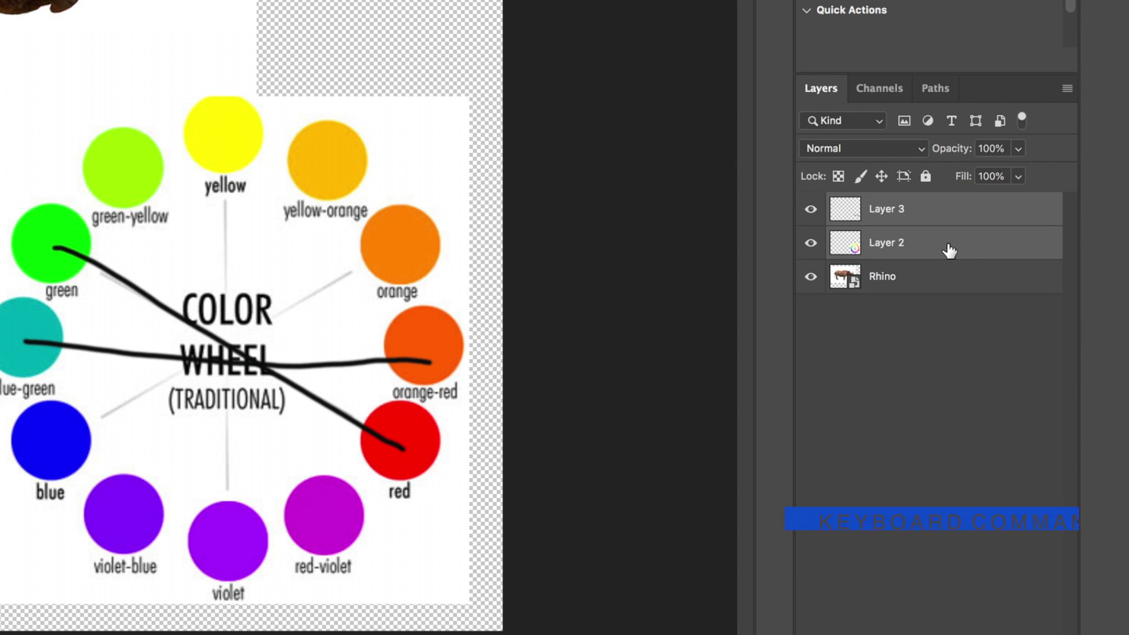
key(super+e)
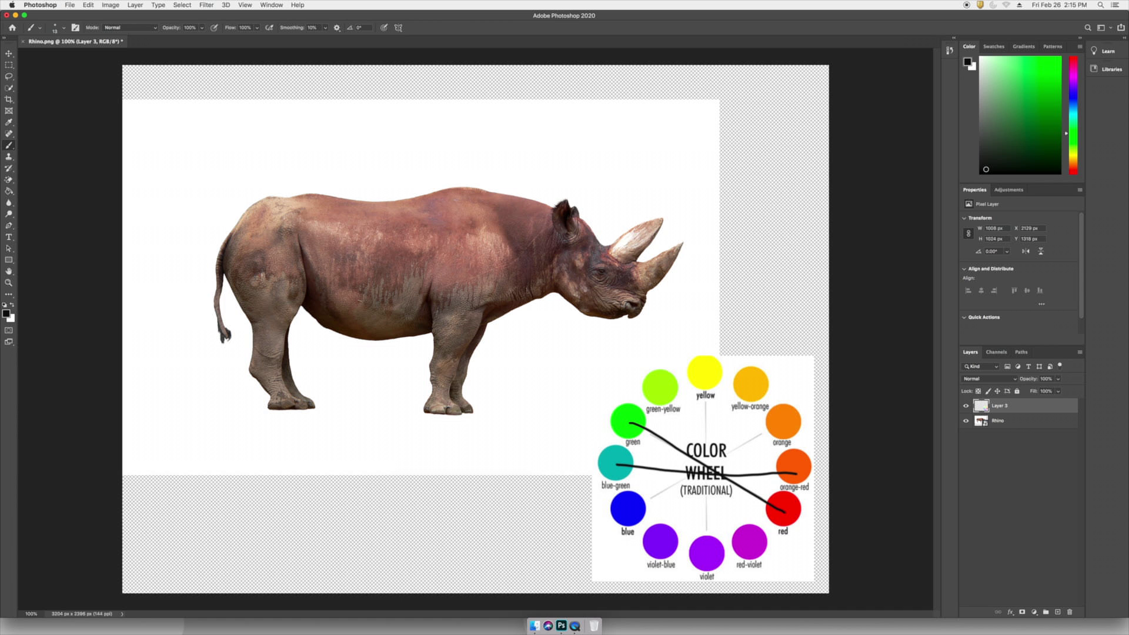
click(968, 407)
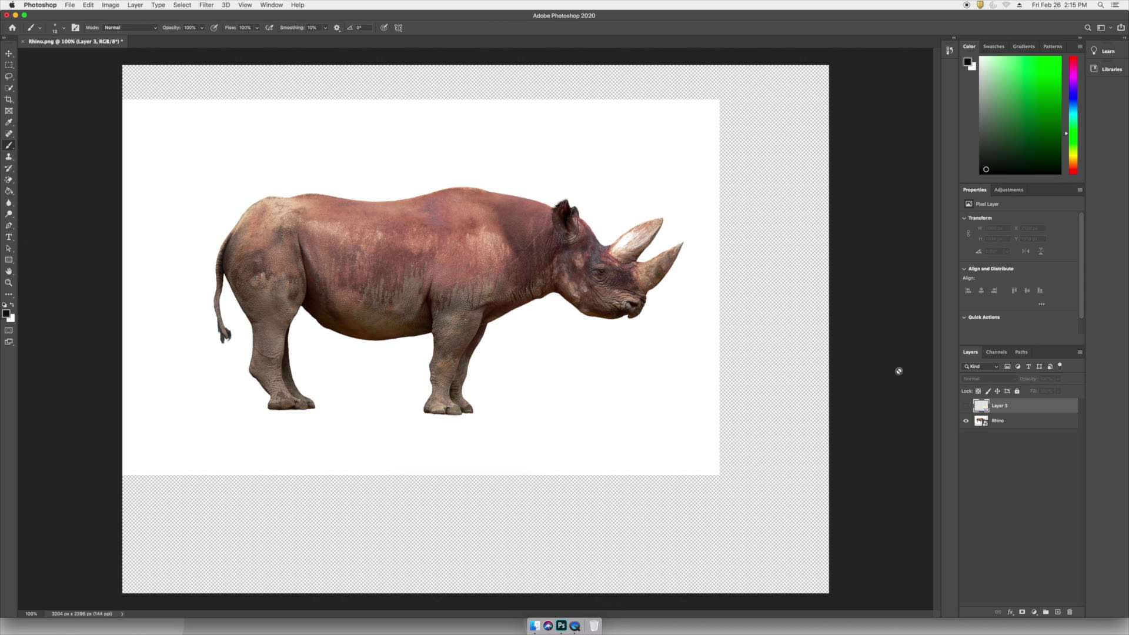
Select the rhino on the Rhino layer with the Quick Selection tool's Select Subject option
click(1035, 425)
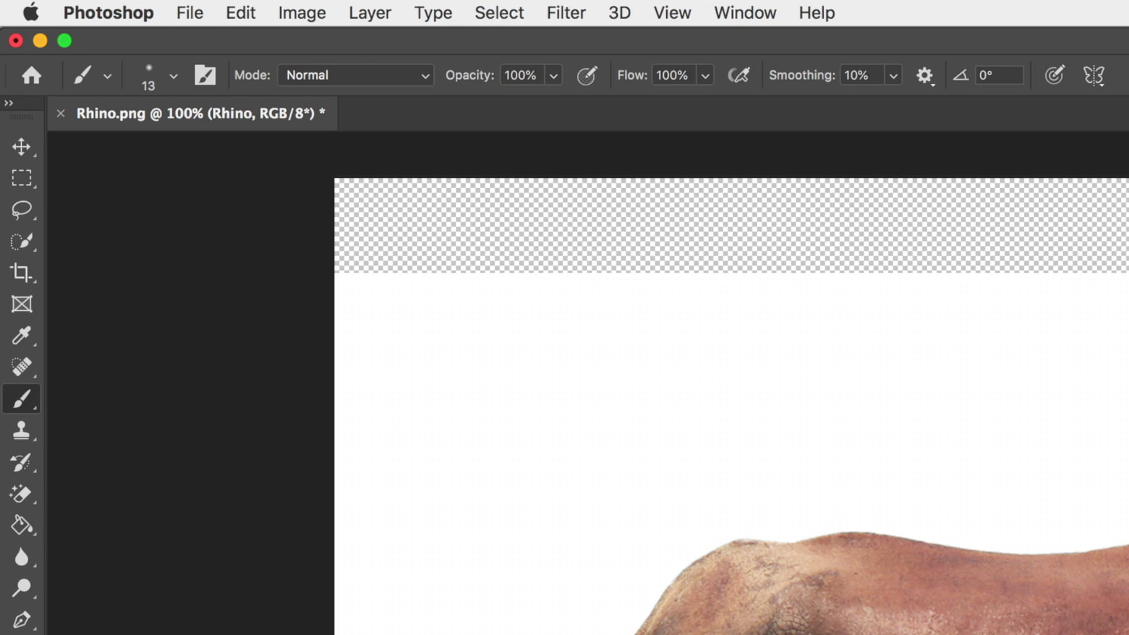
click(28, 150)
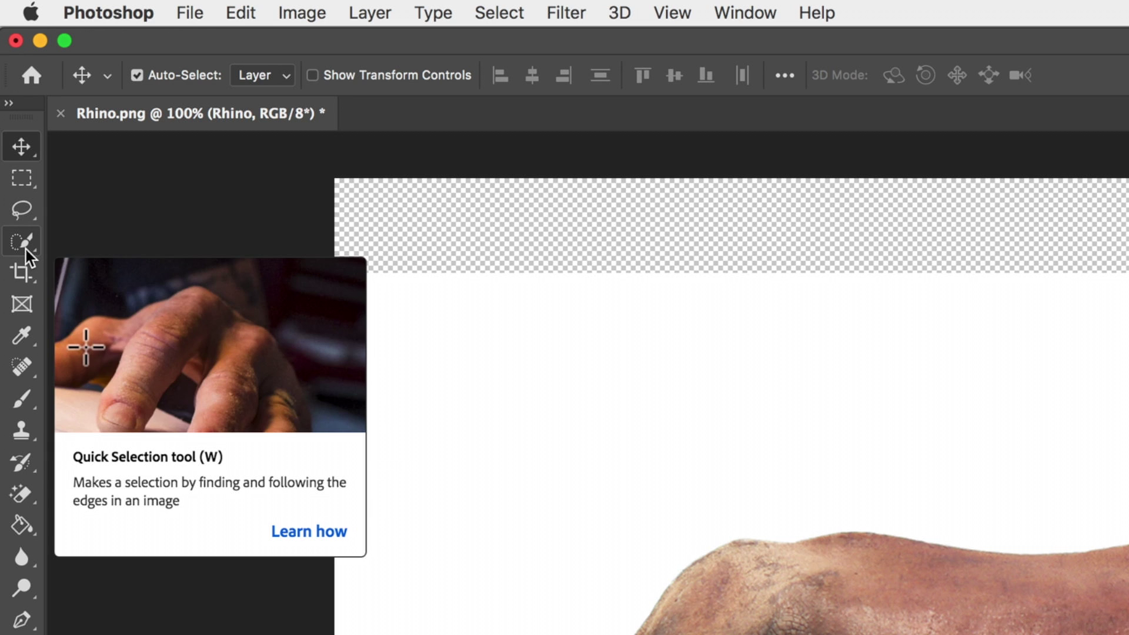
click(16, 249)
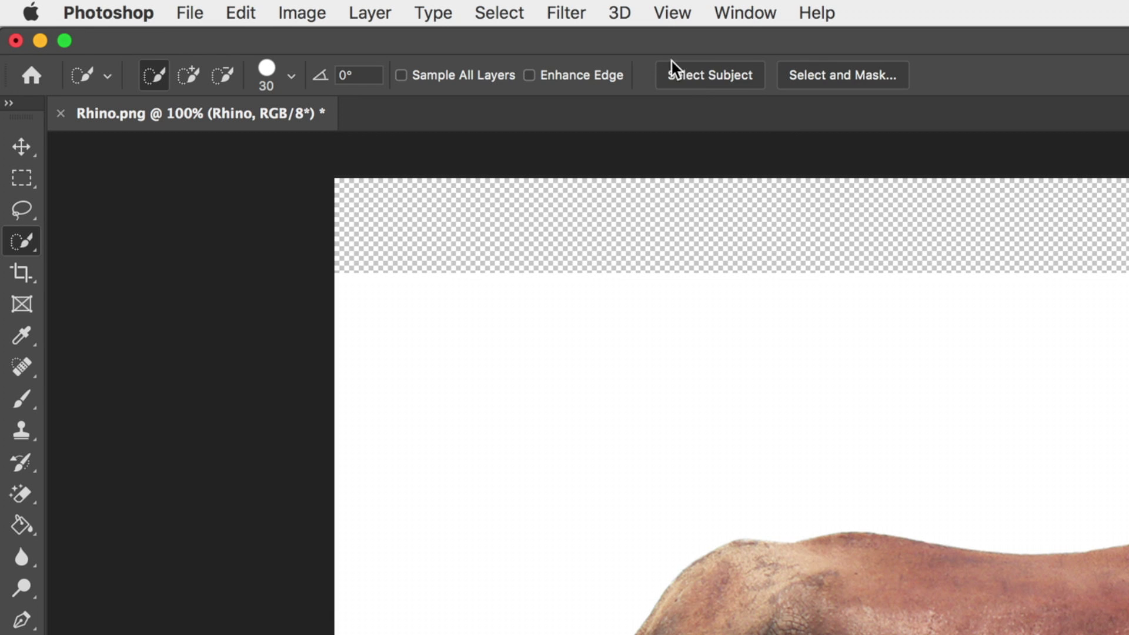
click(706, 76)
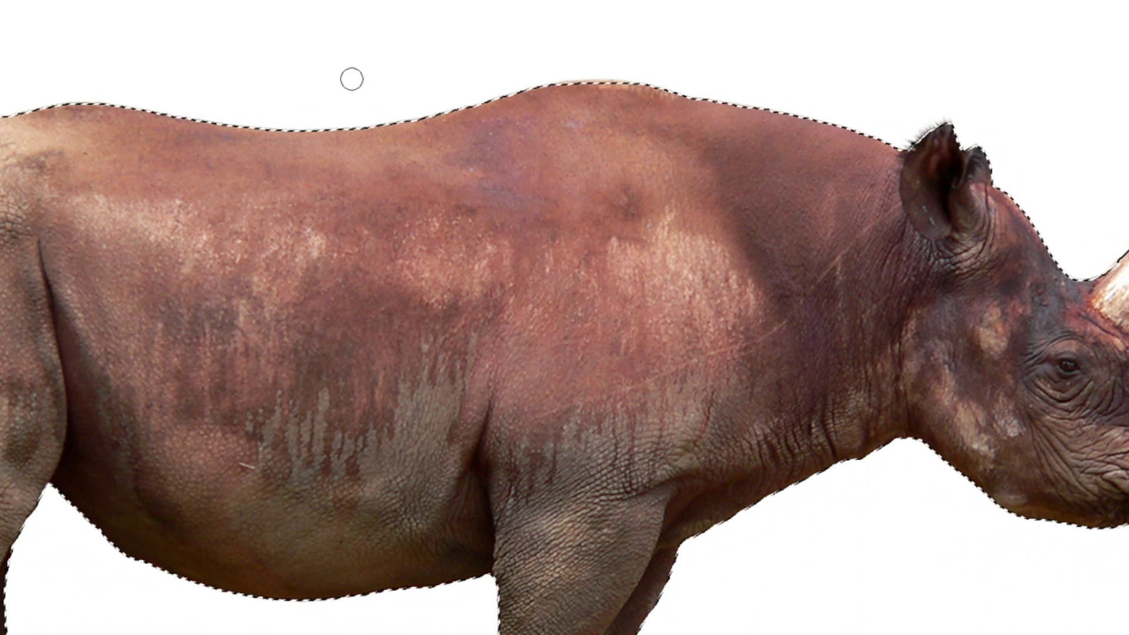
Copy the selected rhino to its own layer and delete the original Rhino layer
key(m)
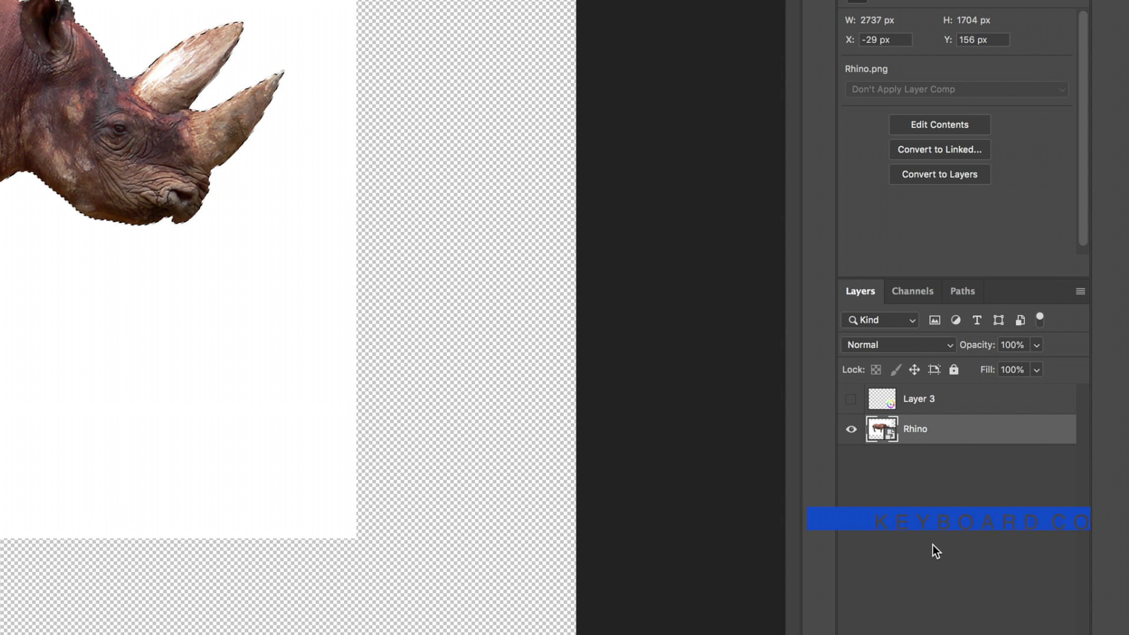
key(super+j)
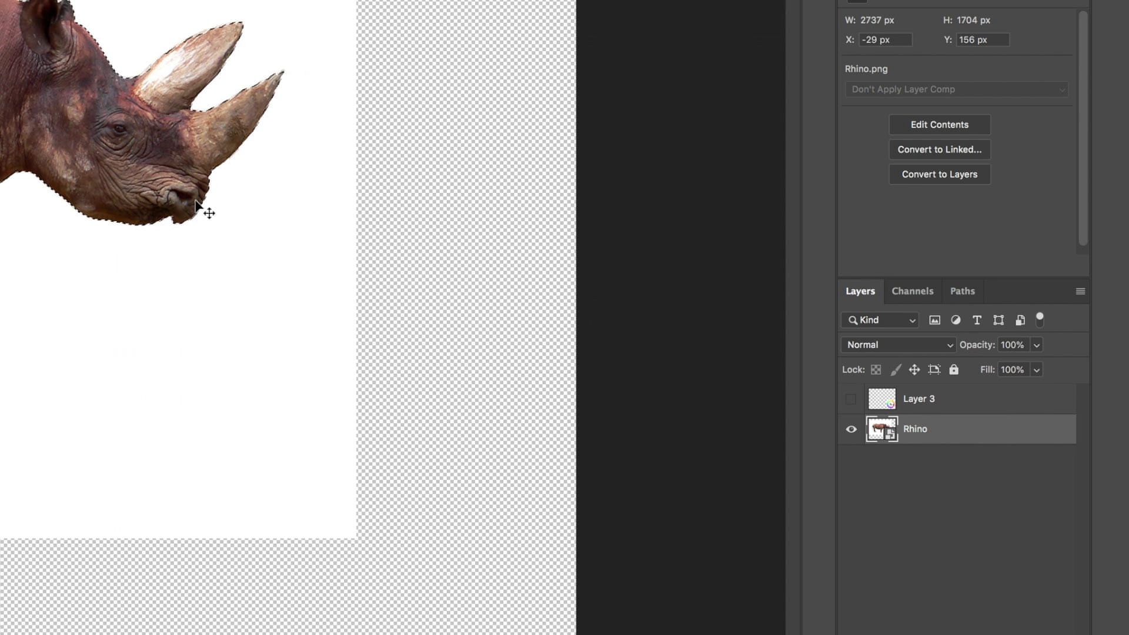
key(super+j)
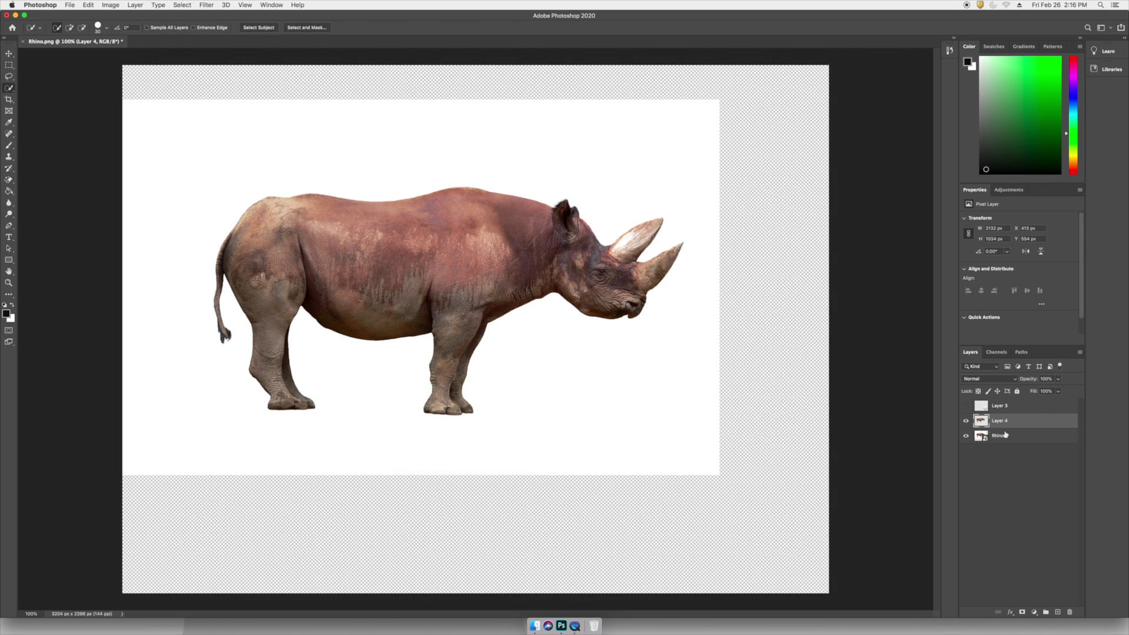
drag(1006, 434, 1070, 611)
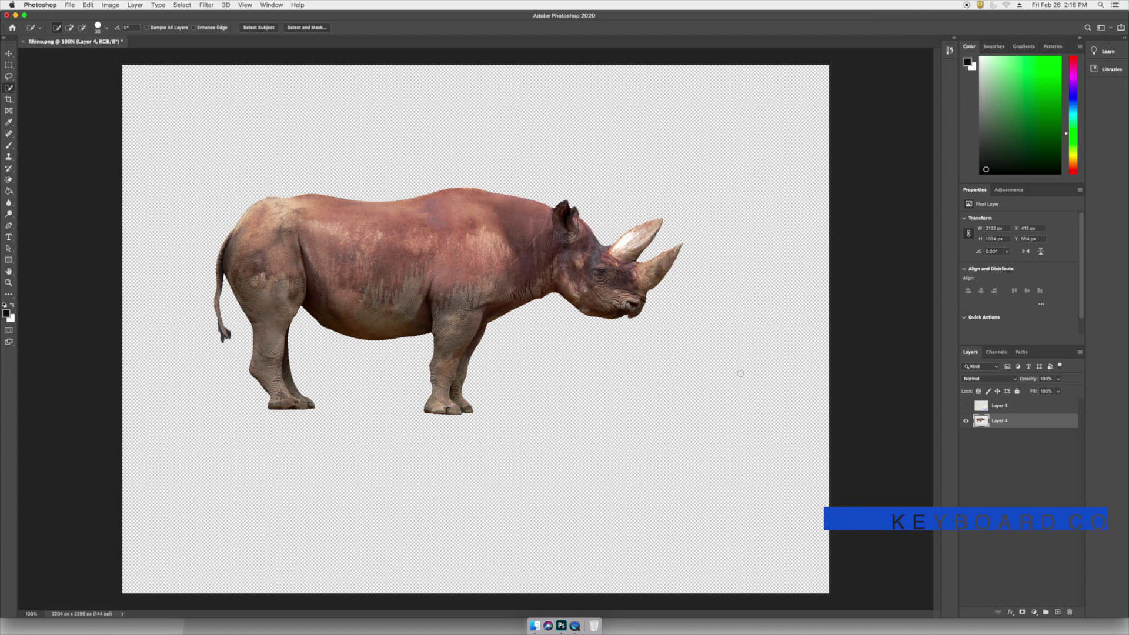
Add a Black & White adjustment masked to the rhino's outline and merge it with the rhino layer
super+click(981, 421)
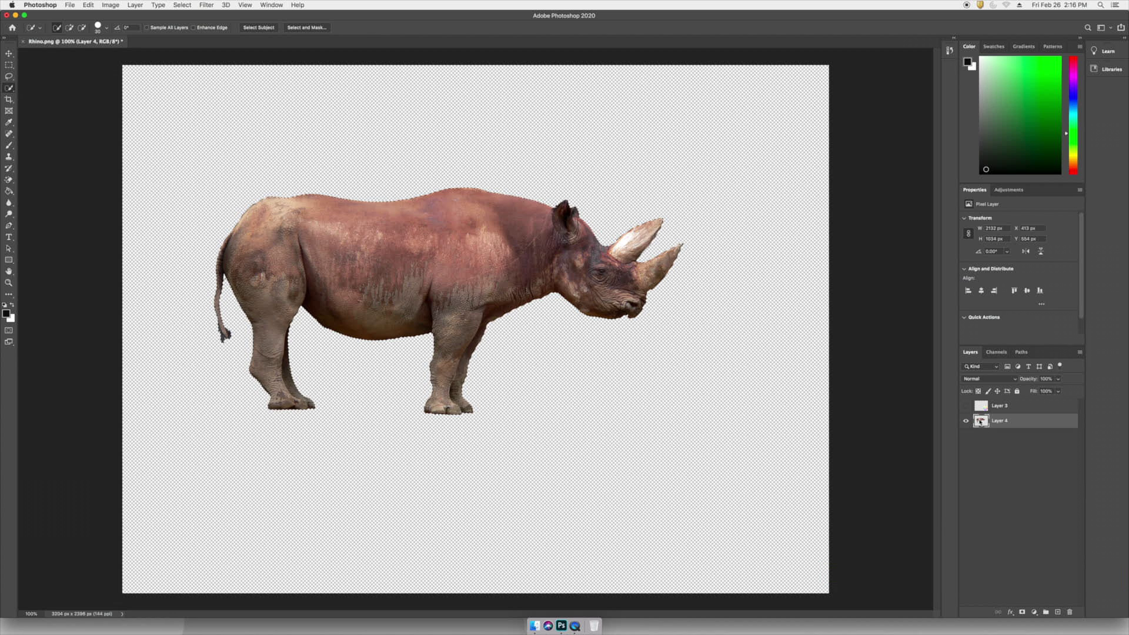
click(1034, 612)
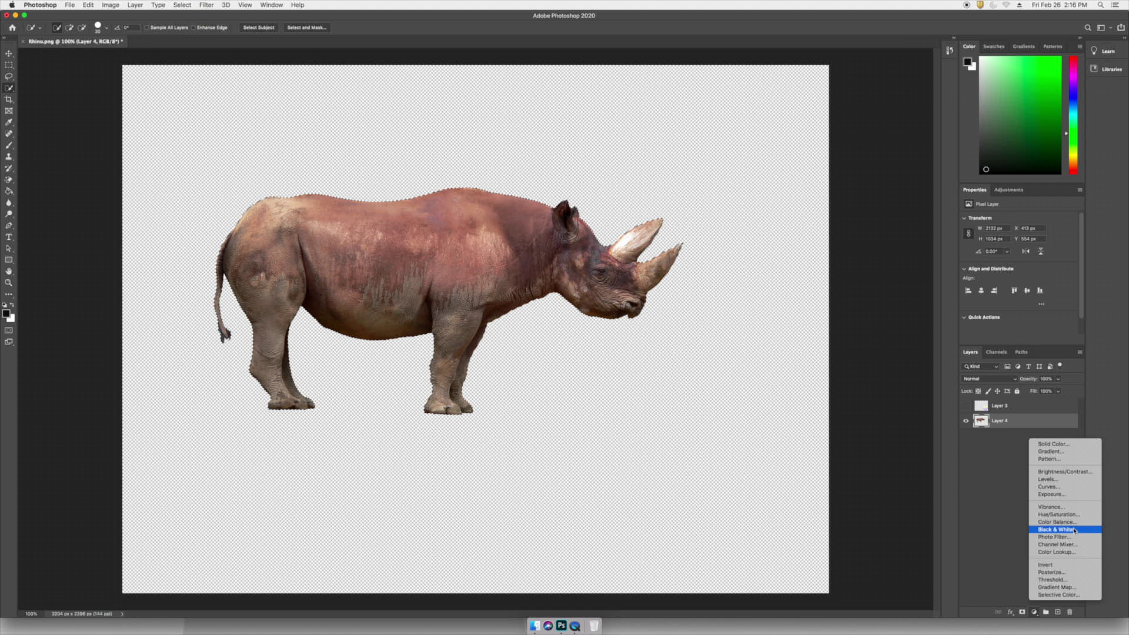
click(978, 383)
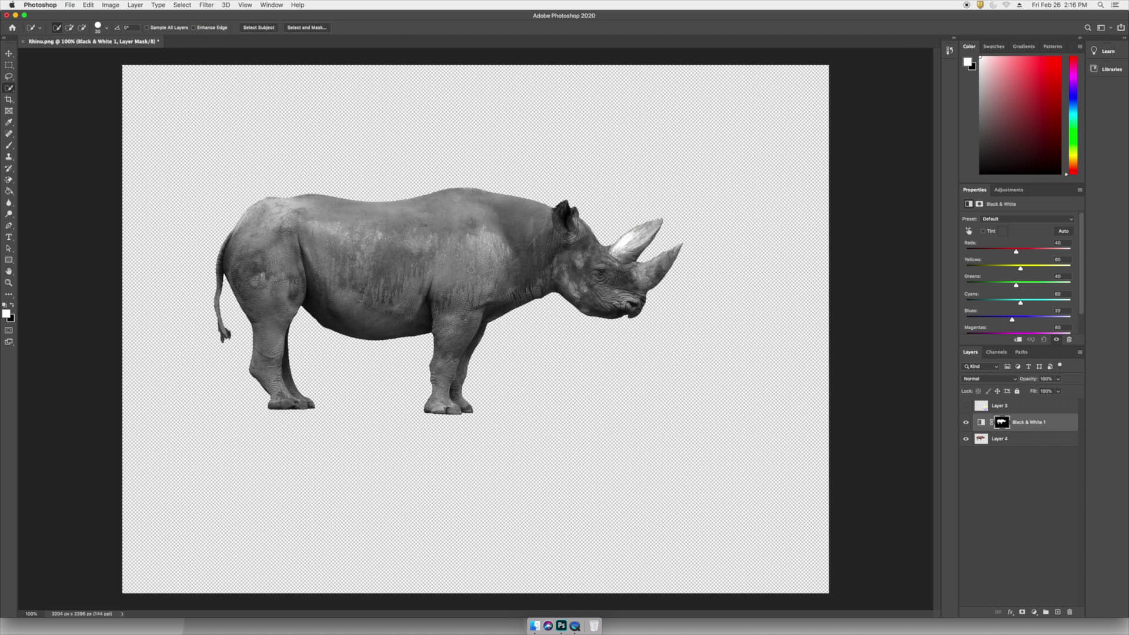
shift+click(1015, 443)
key(super+e)
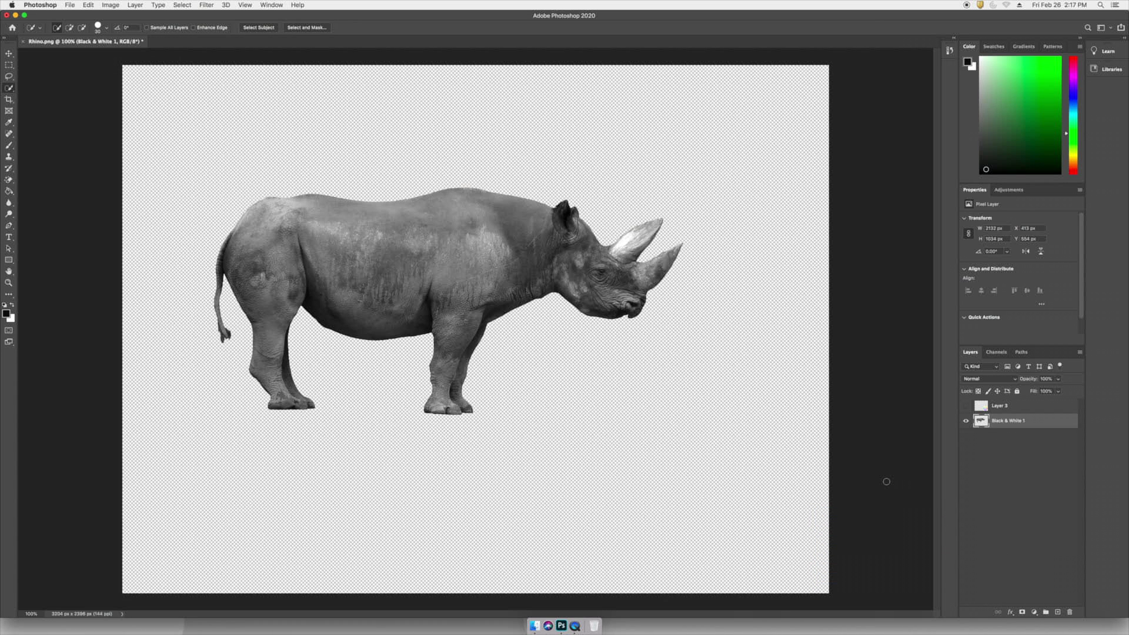
Select the rhino's outline and add a Solid Color fill layer in bright red, fa0e24
super+click(980, 424)
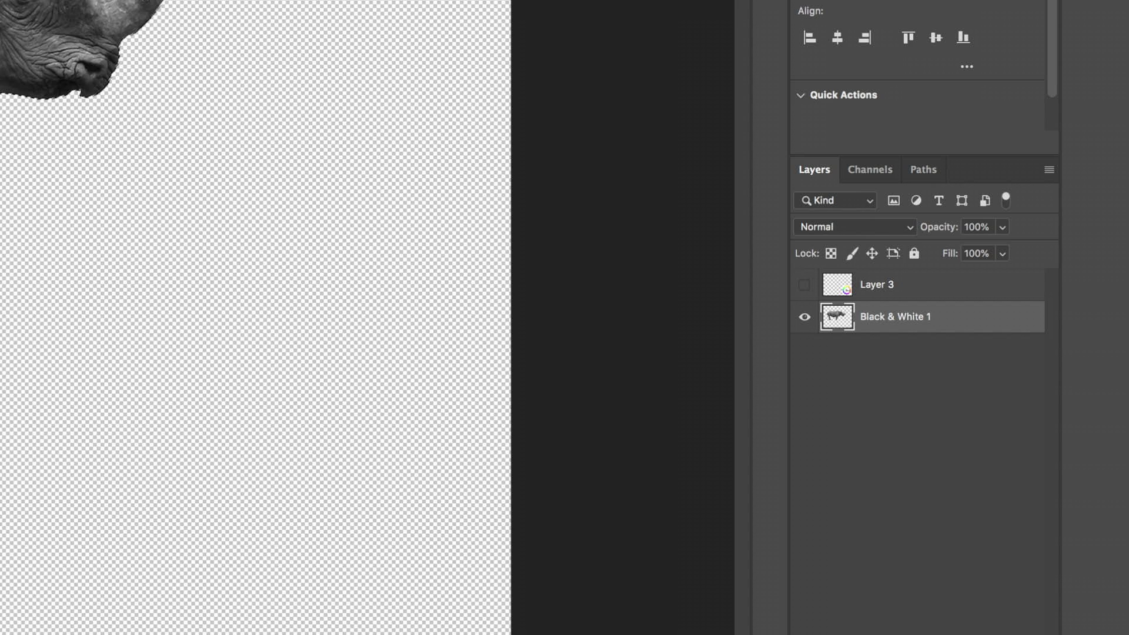
click(940, 633)
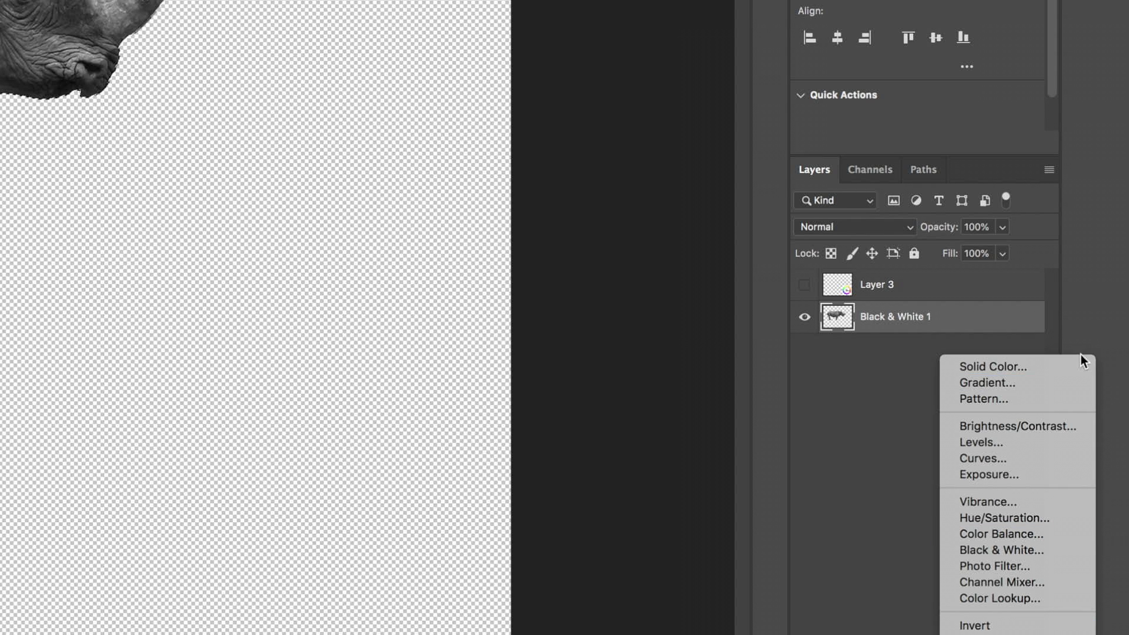
click(1033, 366)
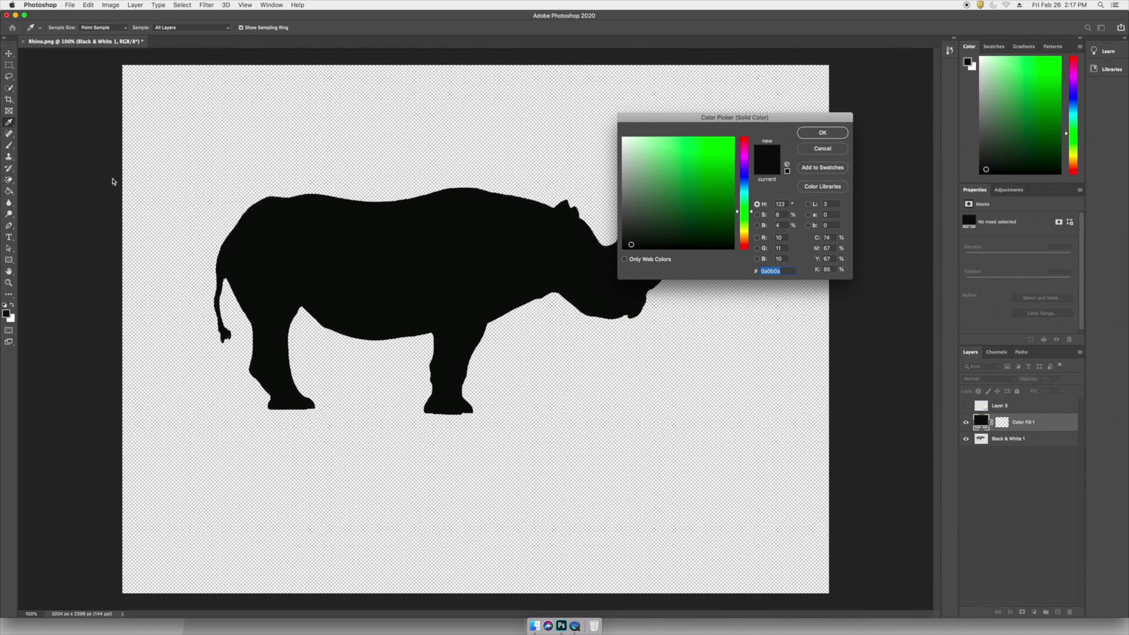
click(747, 139)
click(729, 139)
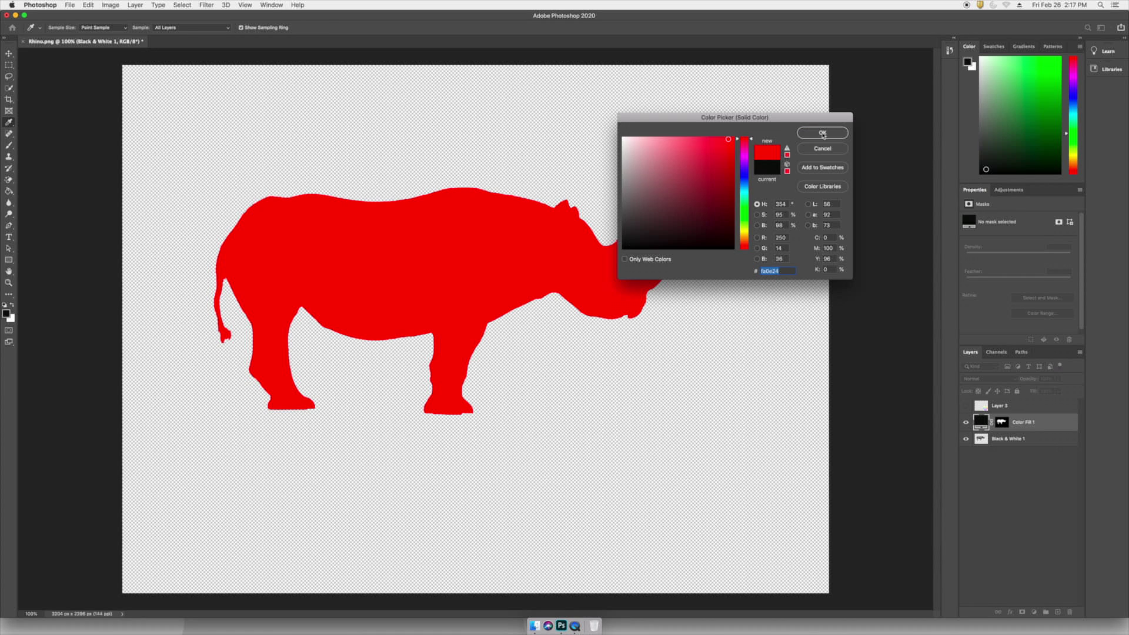
click(823, 132)
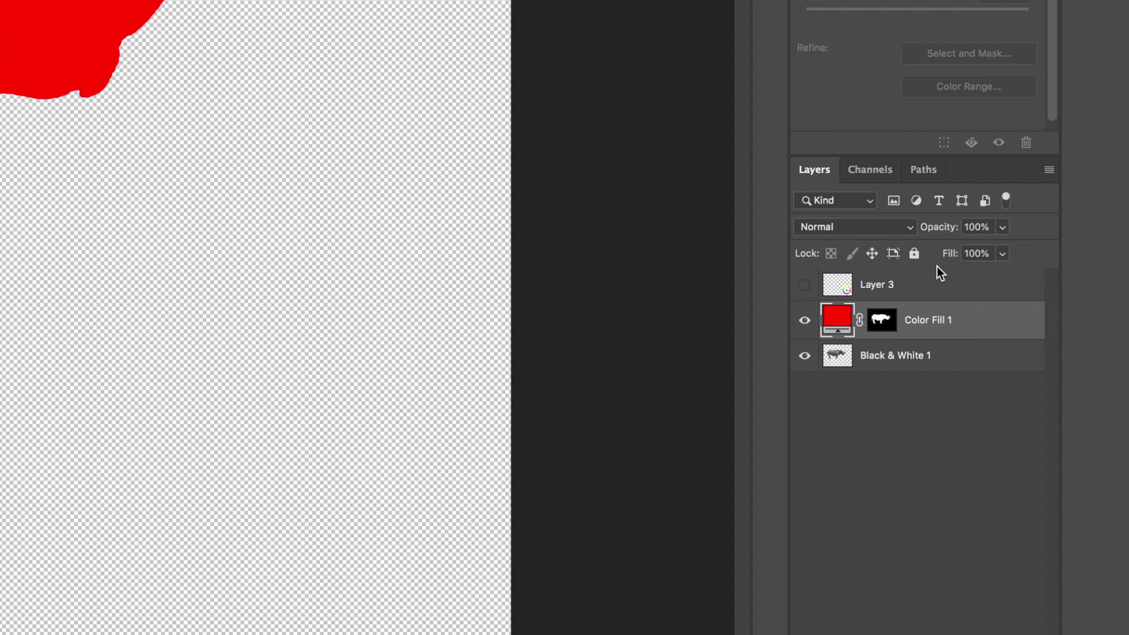
Merge the red fill with the black-and-white rhino and scale the result down to about a third of its size
shift+click(926, 368)
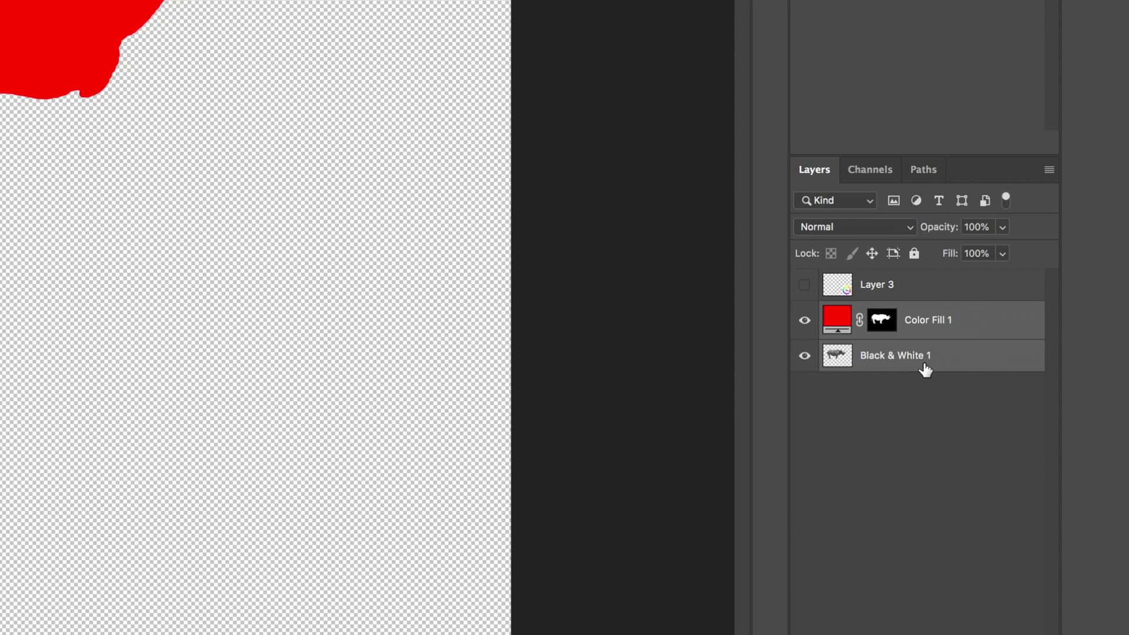
key(super+e)
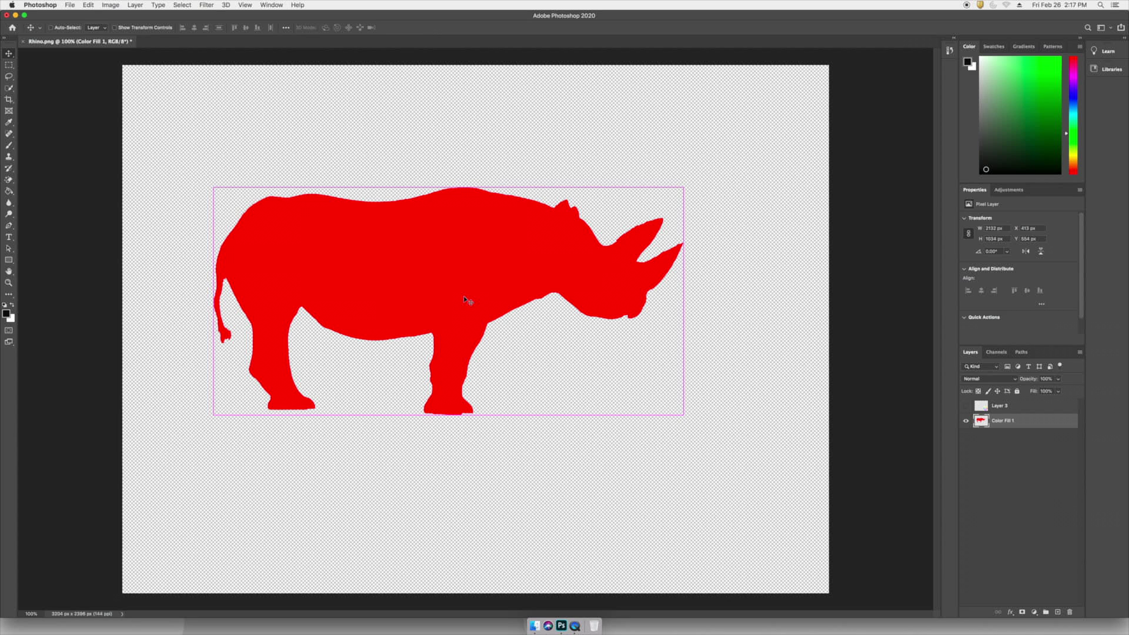
key(super+t)
drag(683, 190, 397, 316)
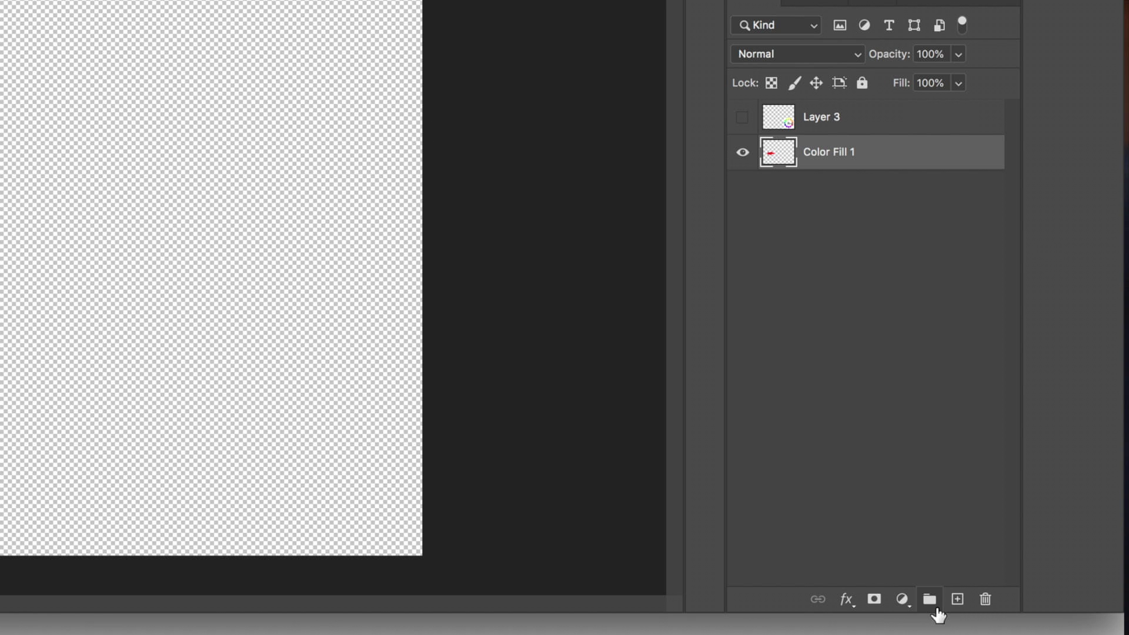
On a new layer, draw an elliptical selection about 975 px wide beside the rhino, in front of its horns
click(957, 601)
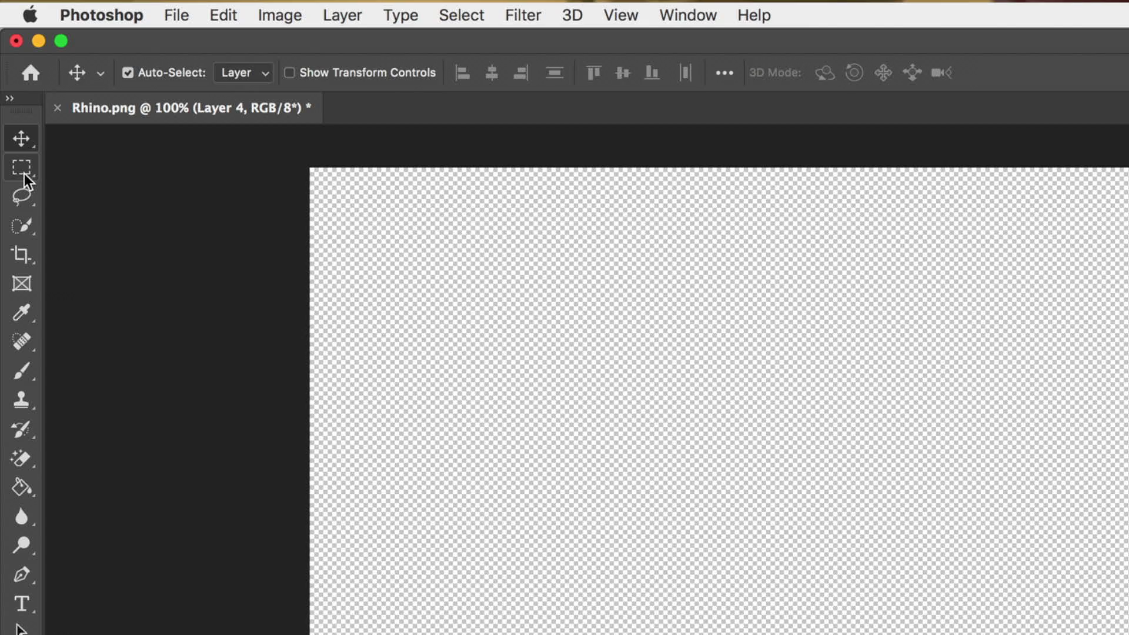
click(23, 173)
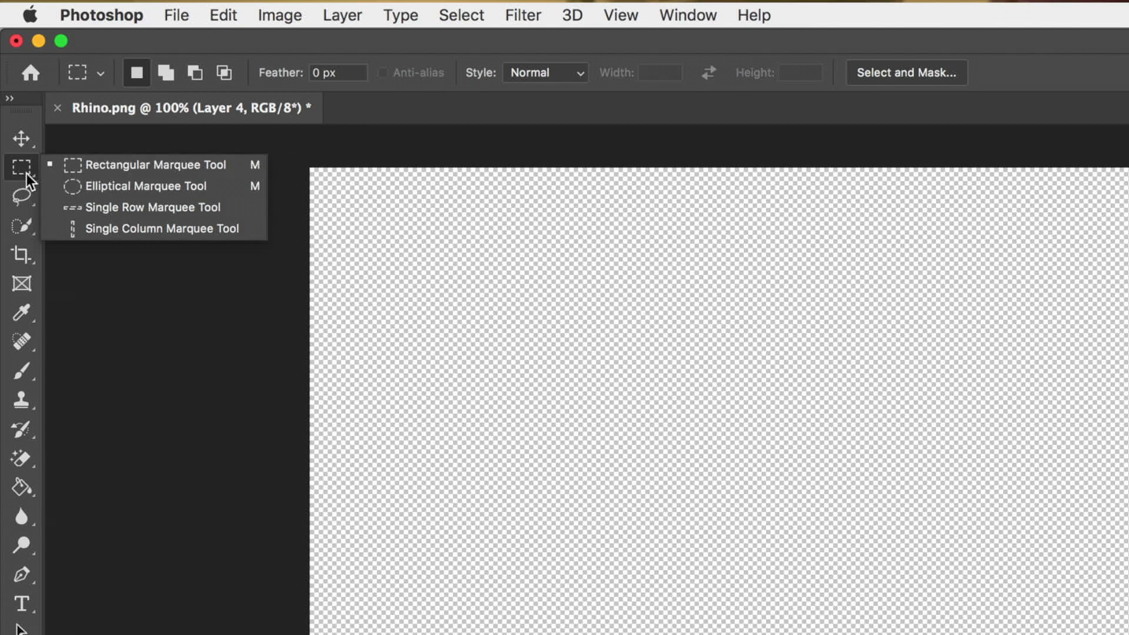
click(157, 186)
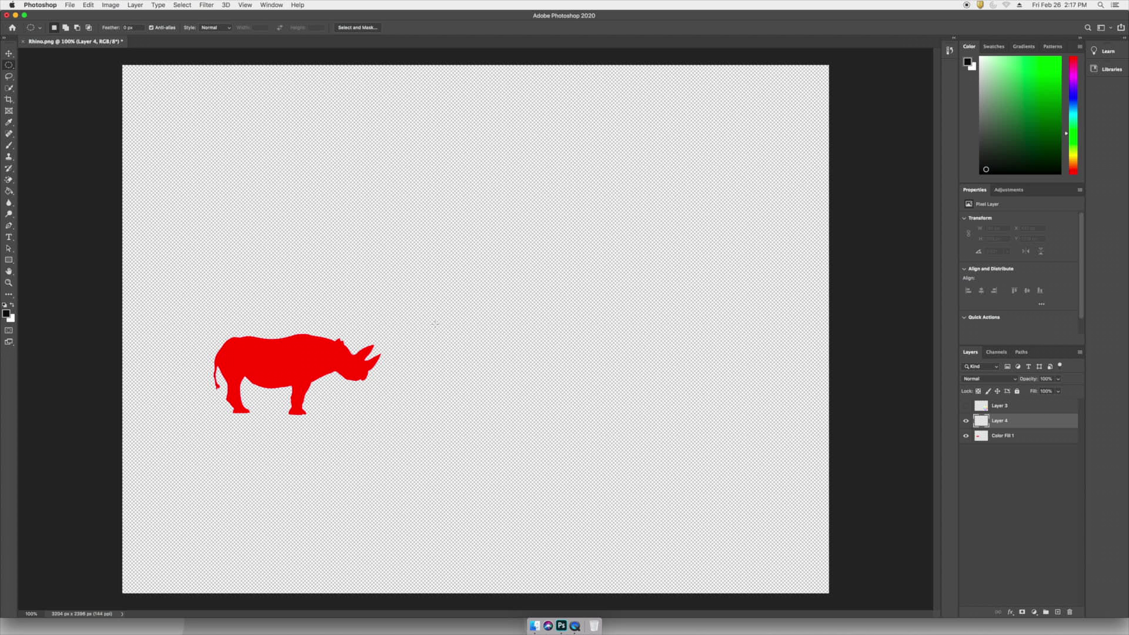
drag(434, 324, 649, 448)
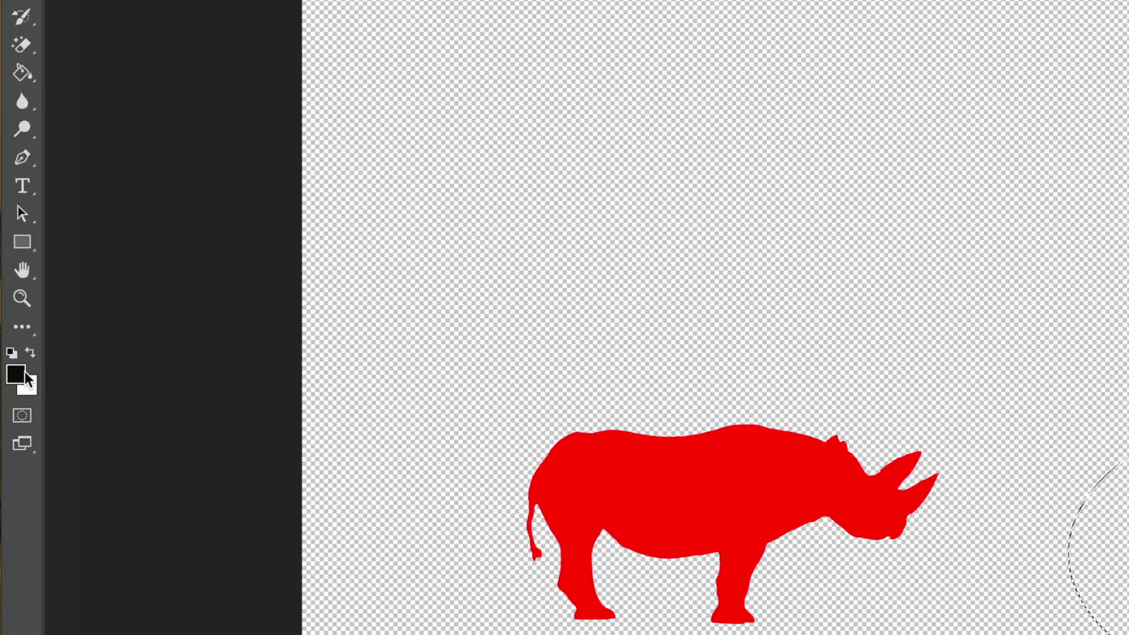
Set the foreground color to a bright bluish green, fill the elliptical selection with it using the Paint Bucket, and deselect
click(13, 374)
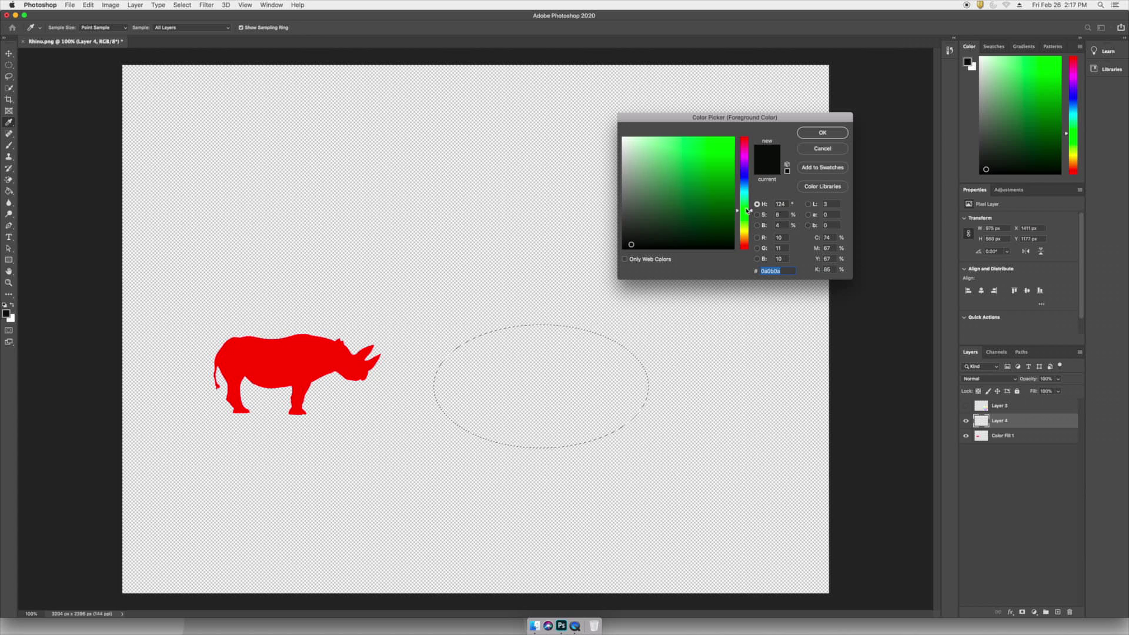
drag(749, 210, 750, 202)
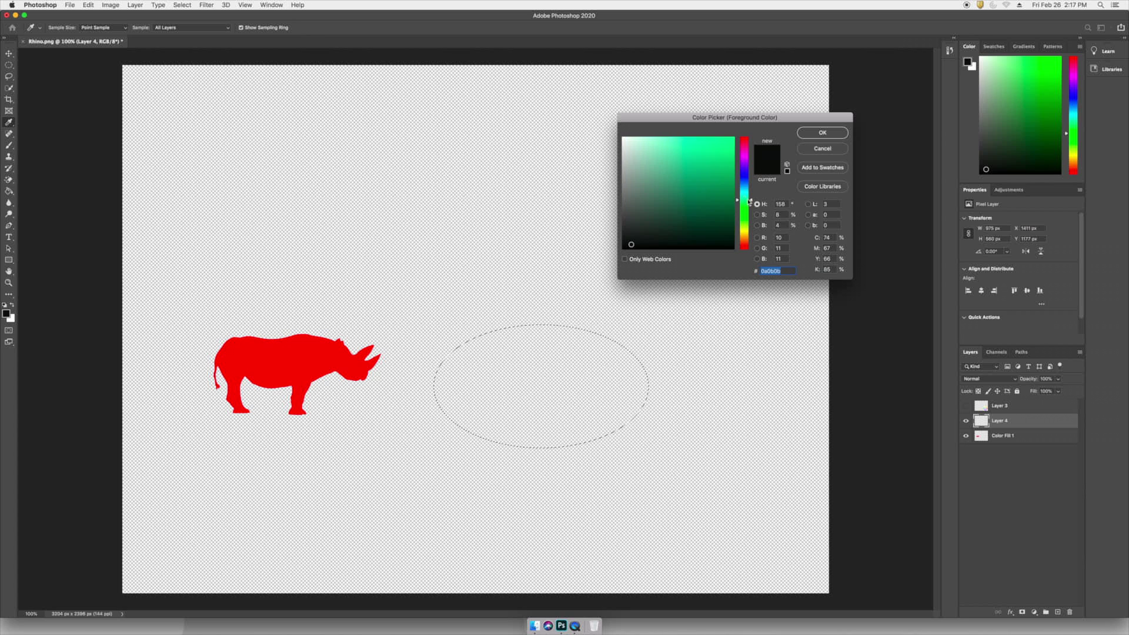
click(725, 145)
click(822, 132)
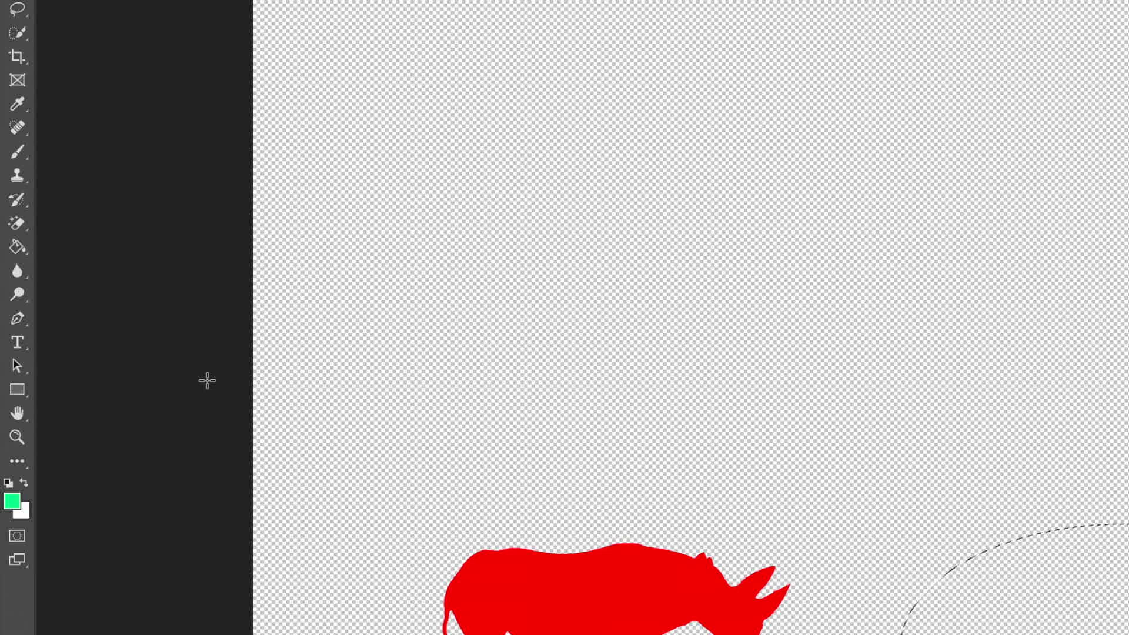
click(17, 247)
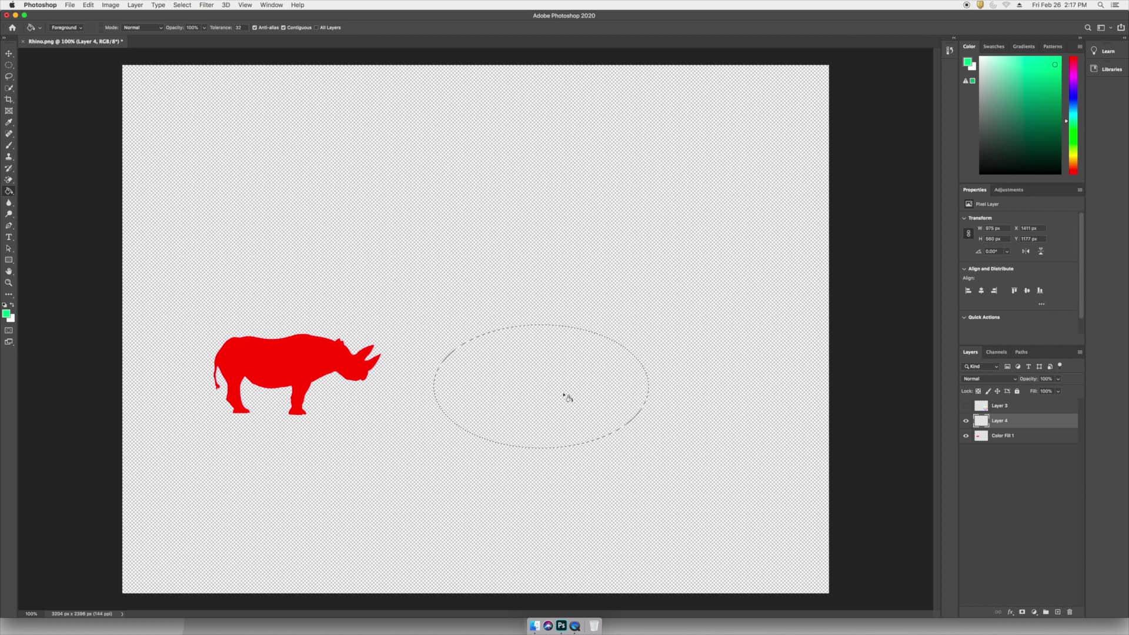
click(542, 365)
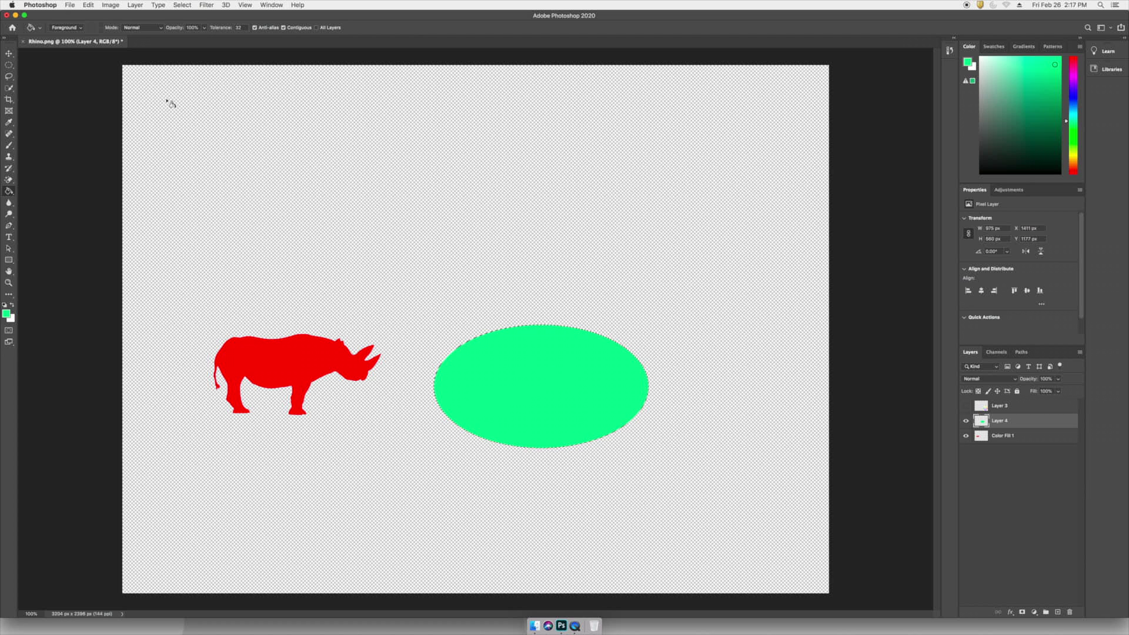
key(super+d)
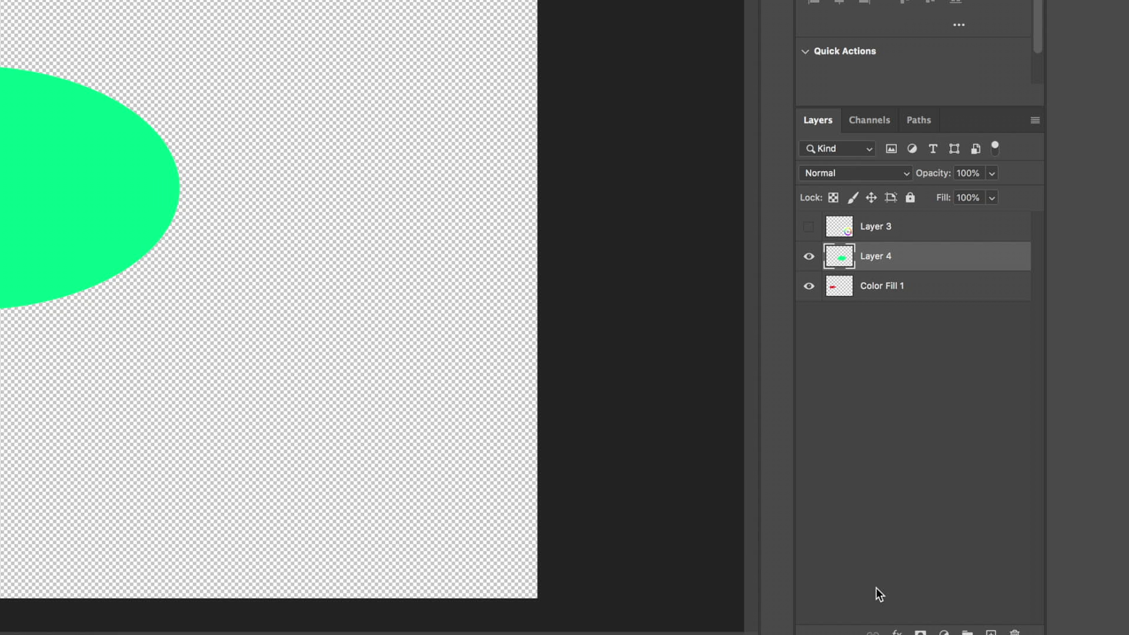
Place the red rhino in front of the green ellipse, centered inside it, and merge the two into one layer
drag(952, 300, 956, 263)
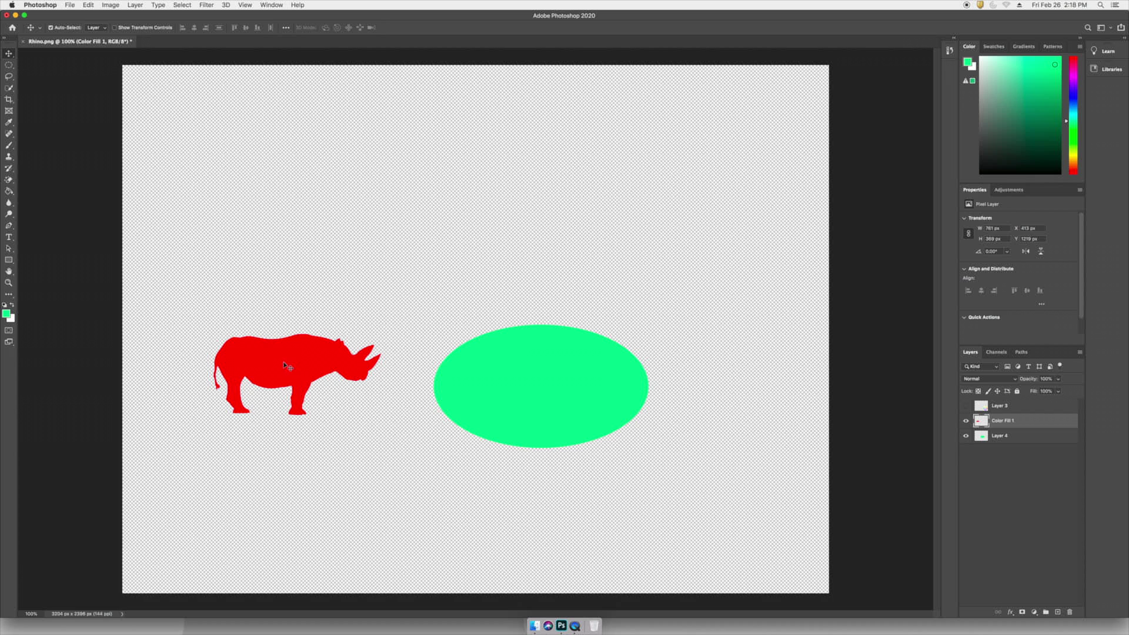
drag(284, 365, 532, 376)
drag(362, 266, 430, 335)
drag(454, 356, 601, 490)
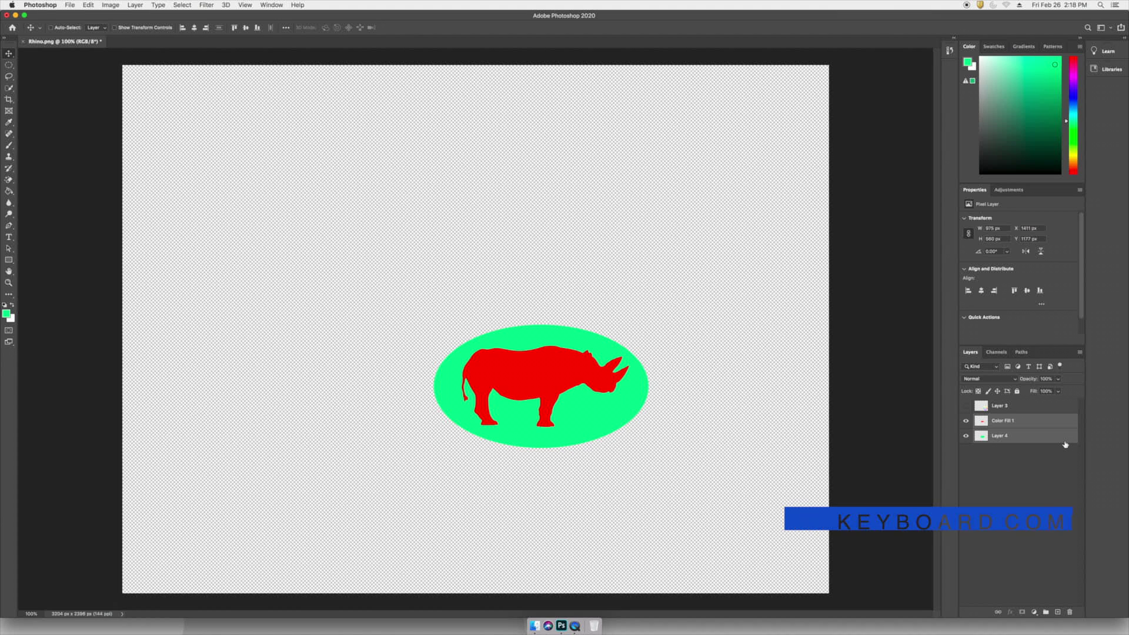
key(super+e)
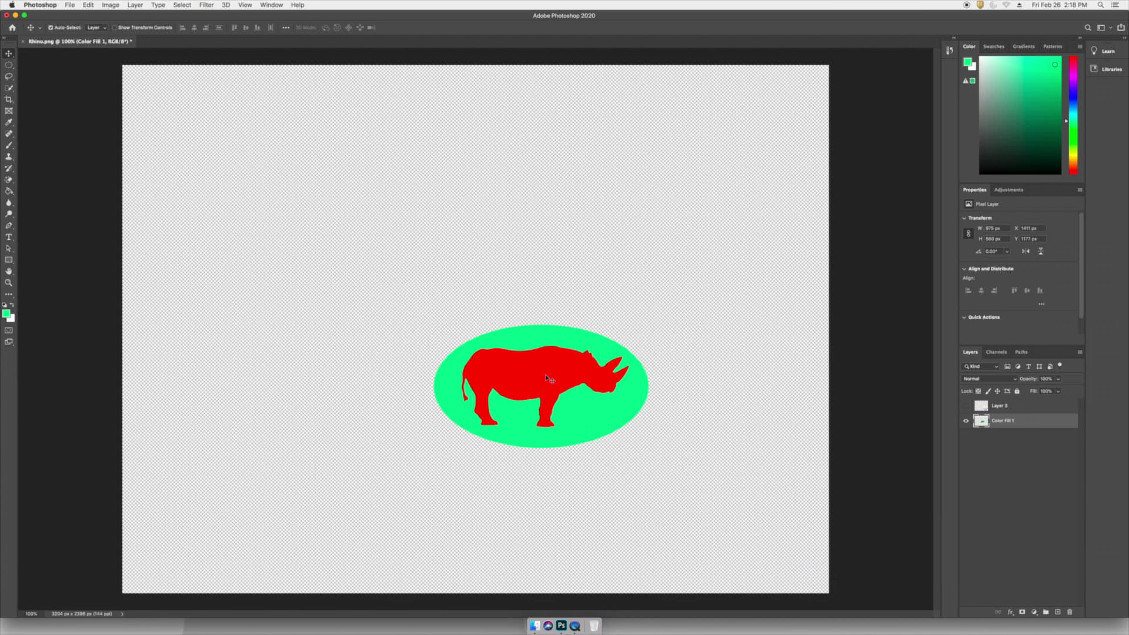
Temporarily show the color wheel layer, with and without the rhino badge, to review the complementary pairs, and hide it again
click(966, 406)
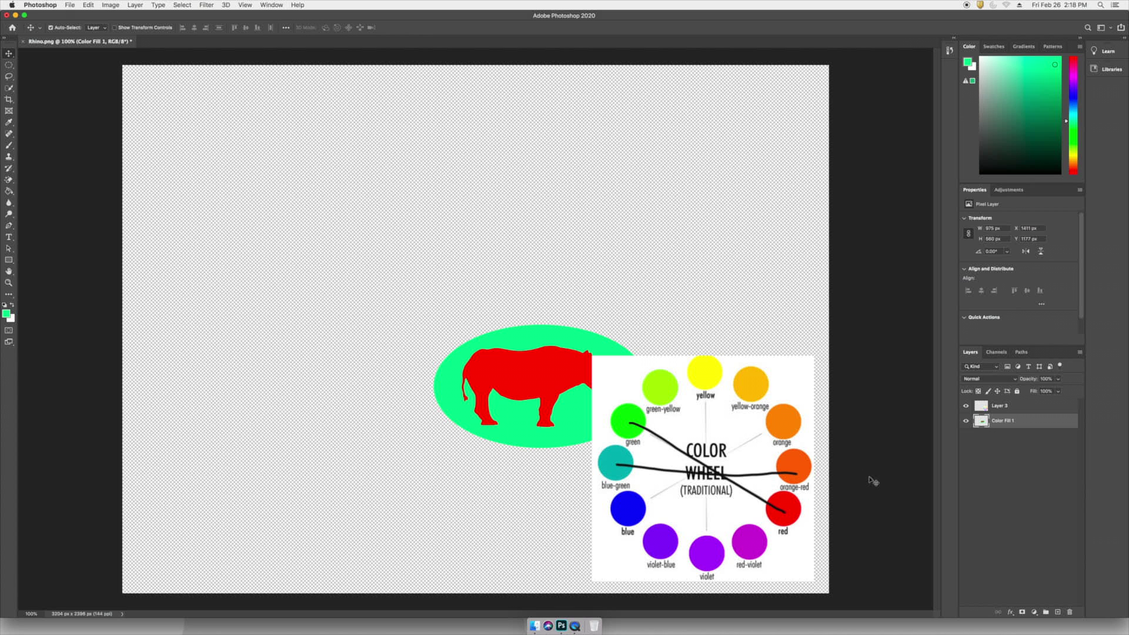
click(964, 423)
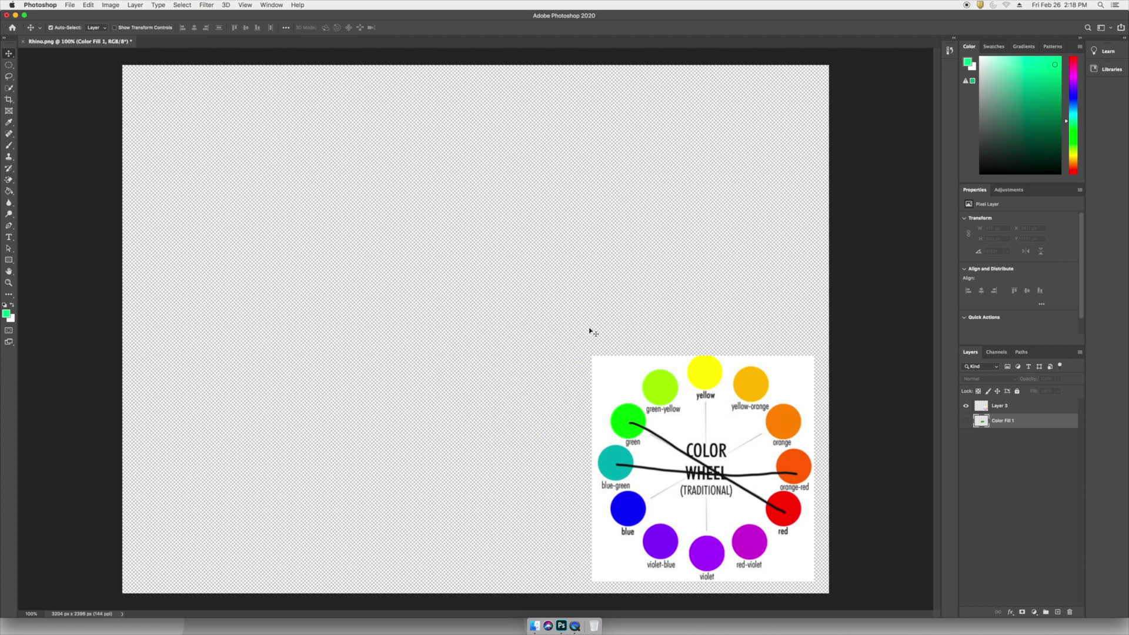
click(966, 421)
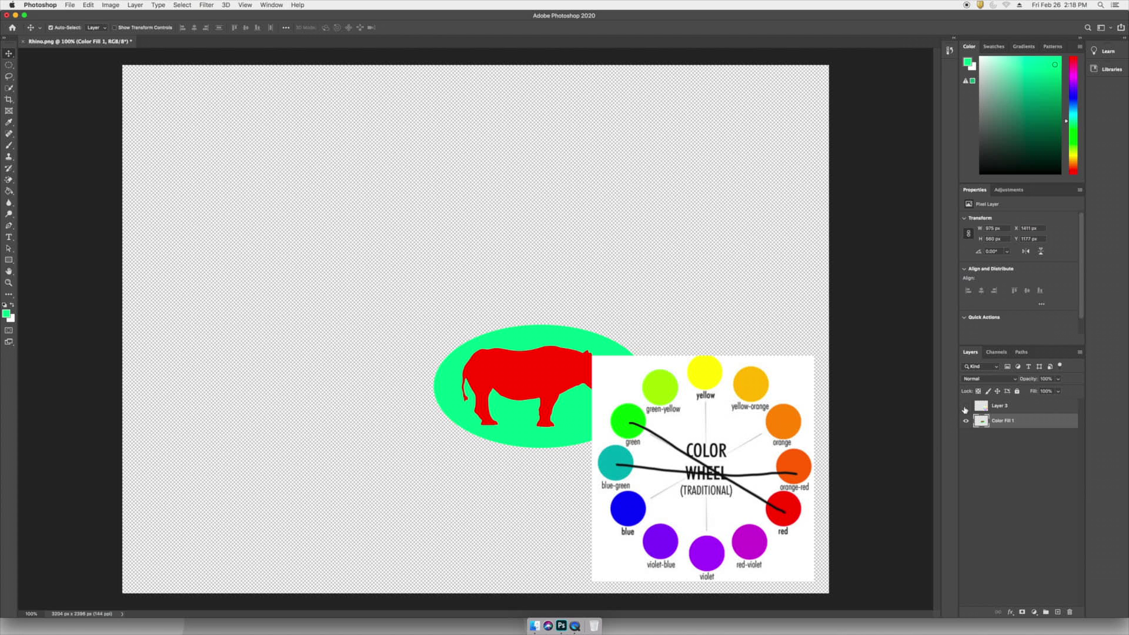
click(965, 406)
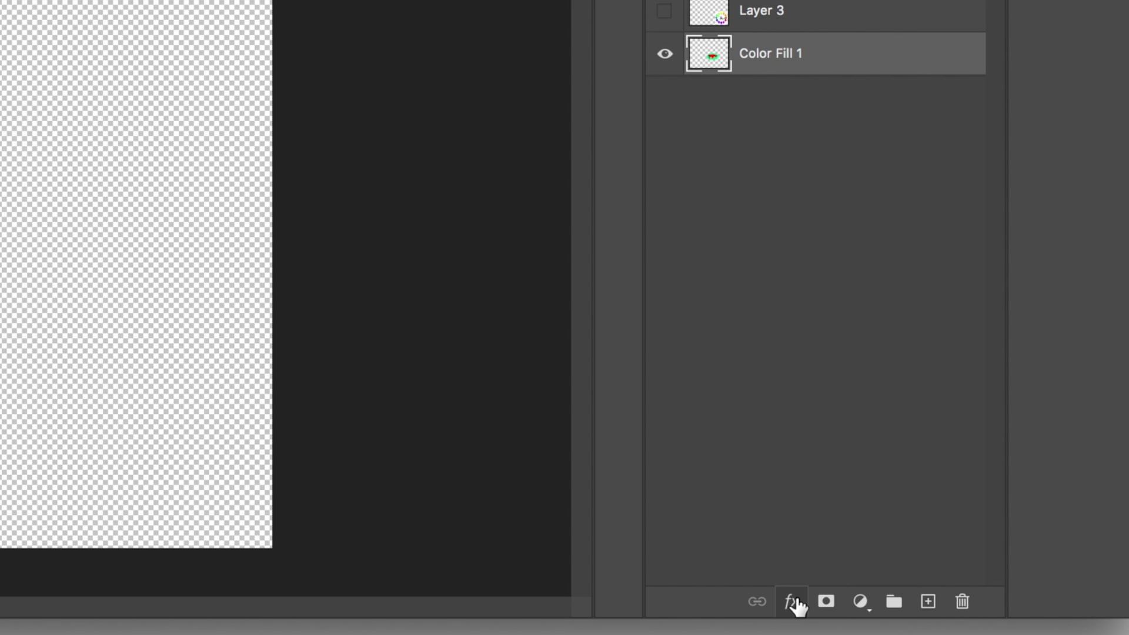
Add an outside Stroke effect in orange-red, df620f, around the rhino badge and thicken it to roughly double its size
click(792, 609)
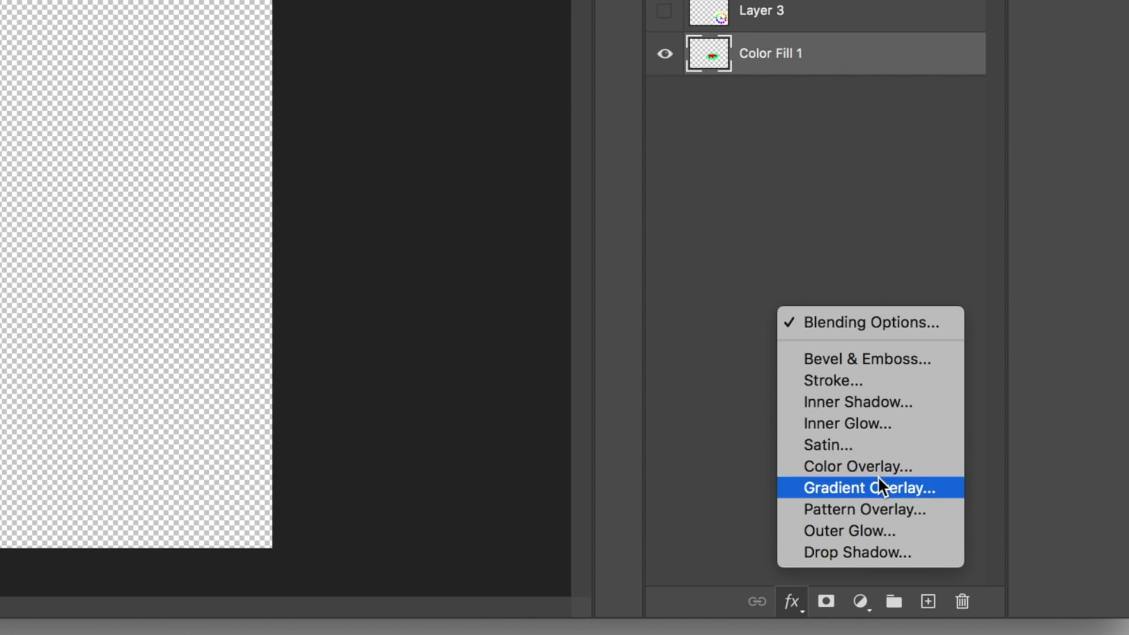
click(906, 381)
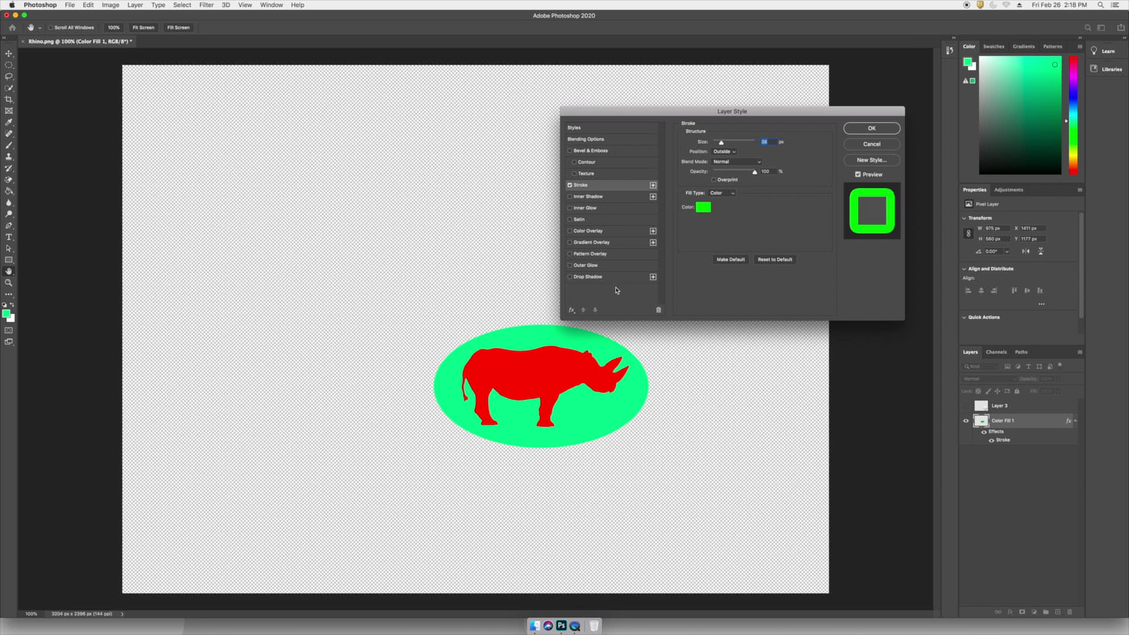
click(704, 213)
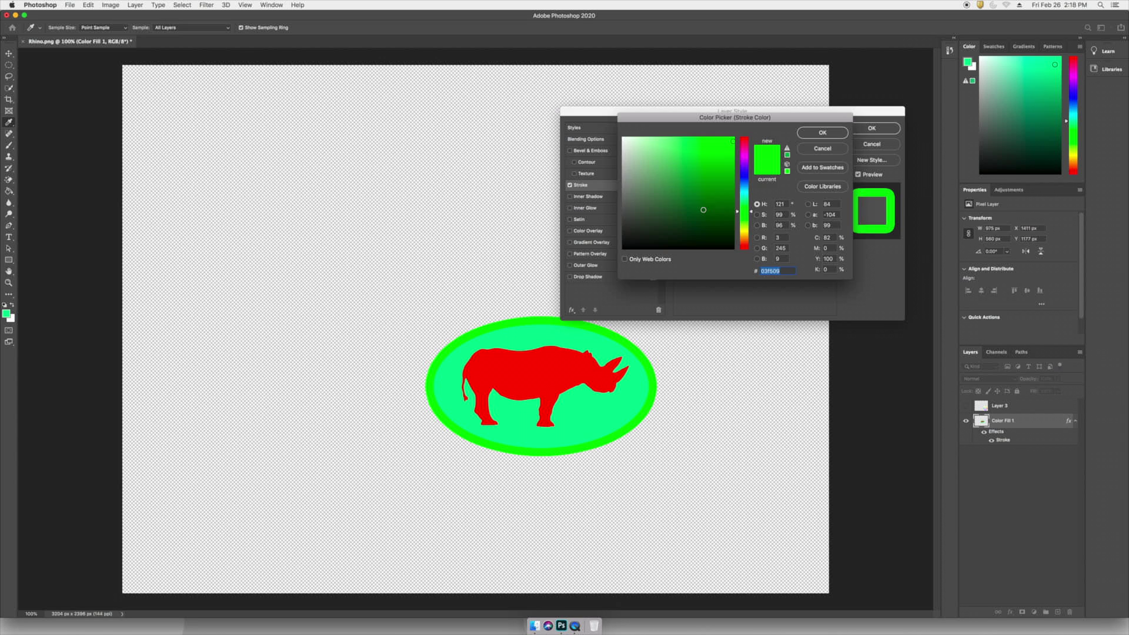
click(703, 210)
click(745, 240)
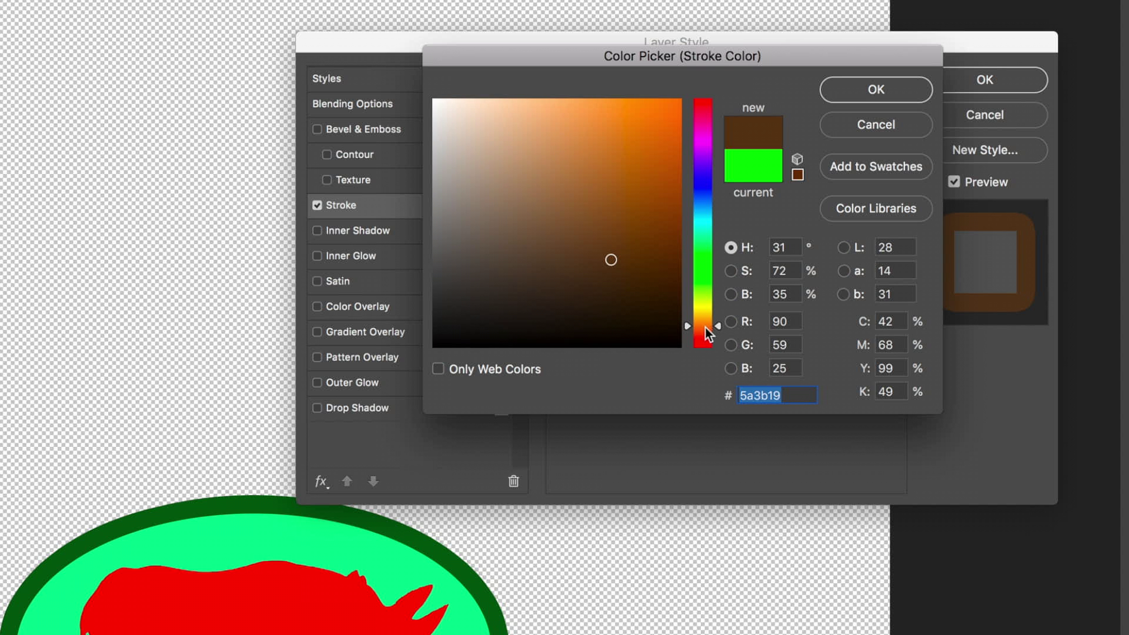
drag(666, 172, 666, 128)
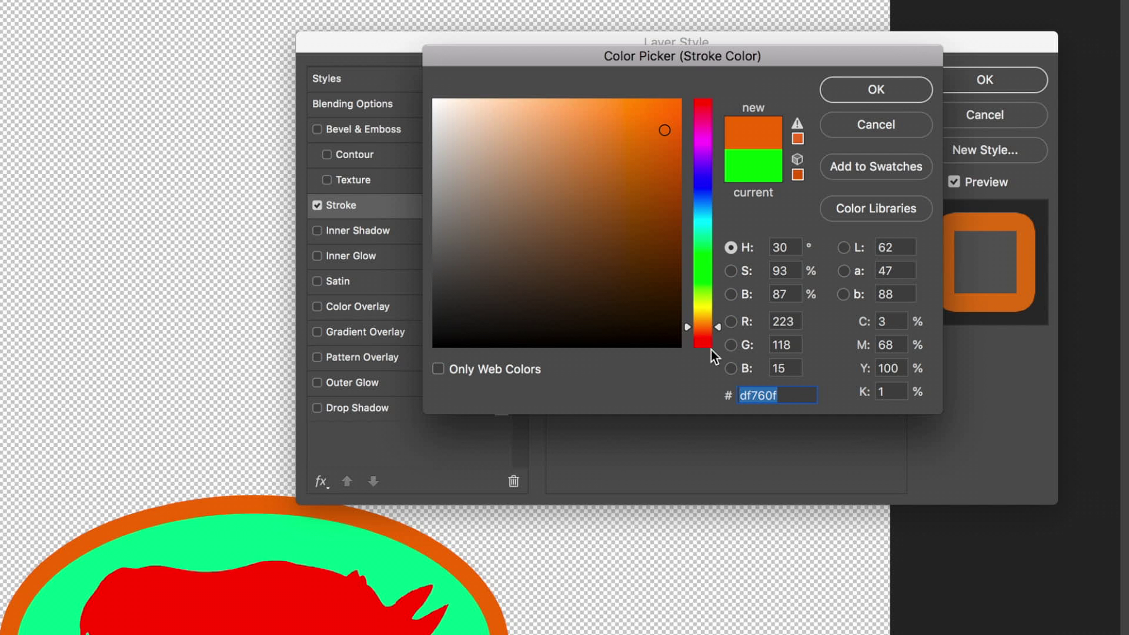
click(714, 331)
drag(714, 331, 714, 330)
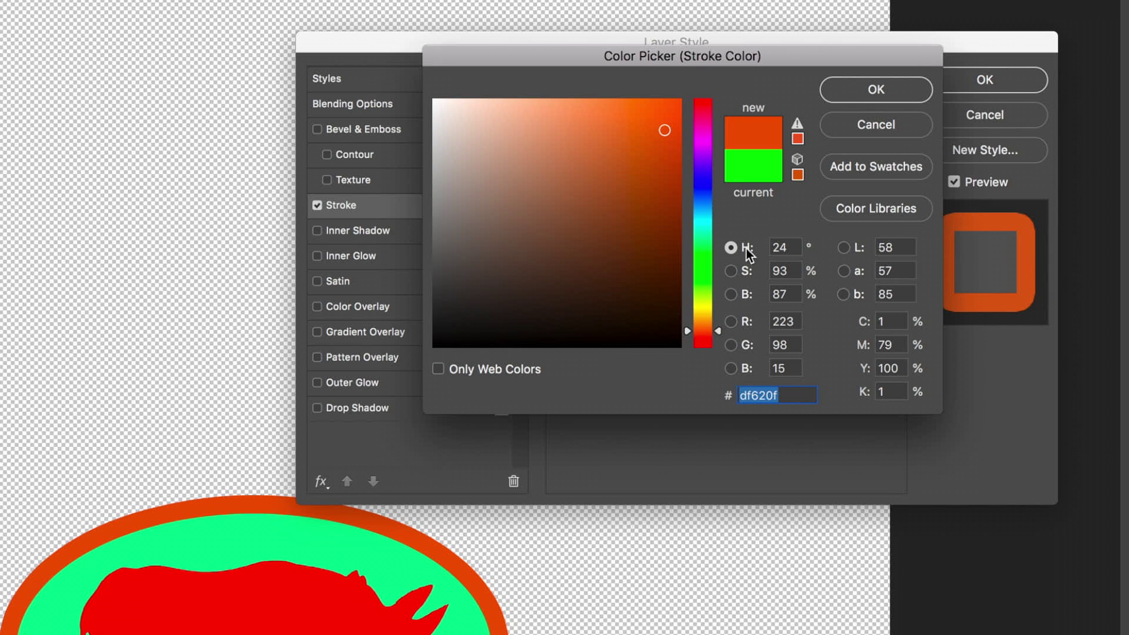
click(857, 93)
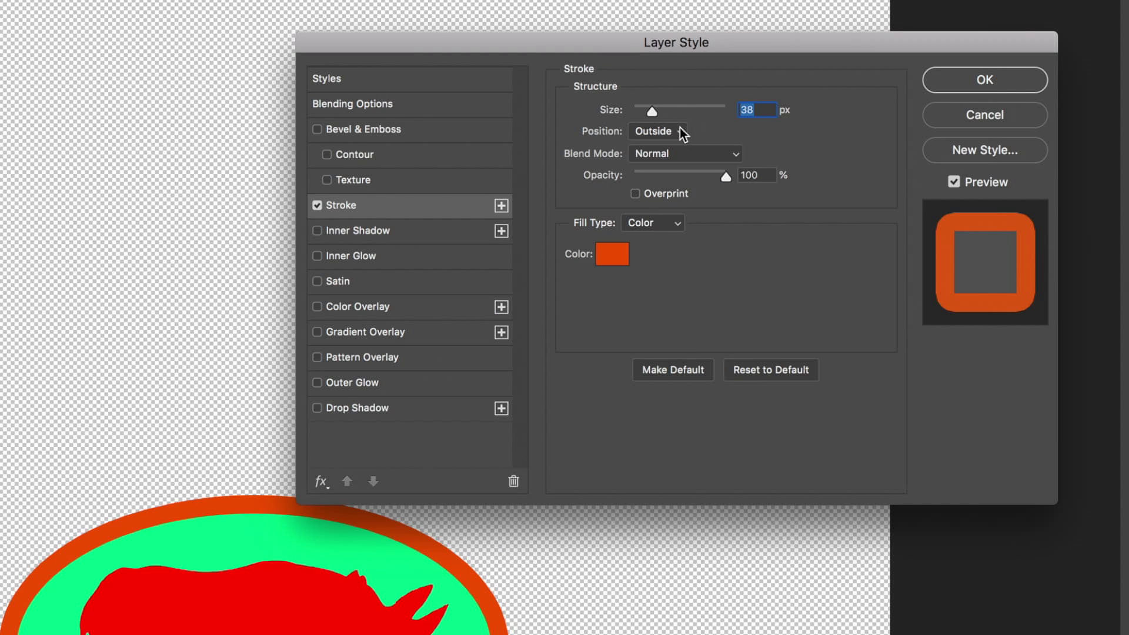
drag(662, 113, 667, 113)
click(948, 88)
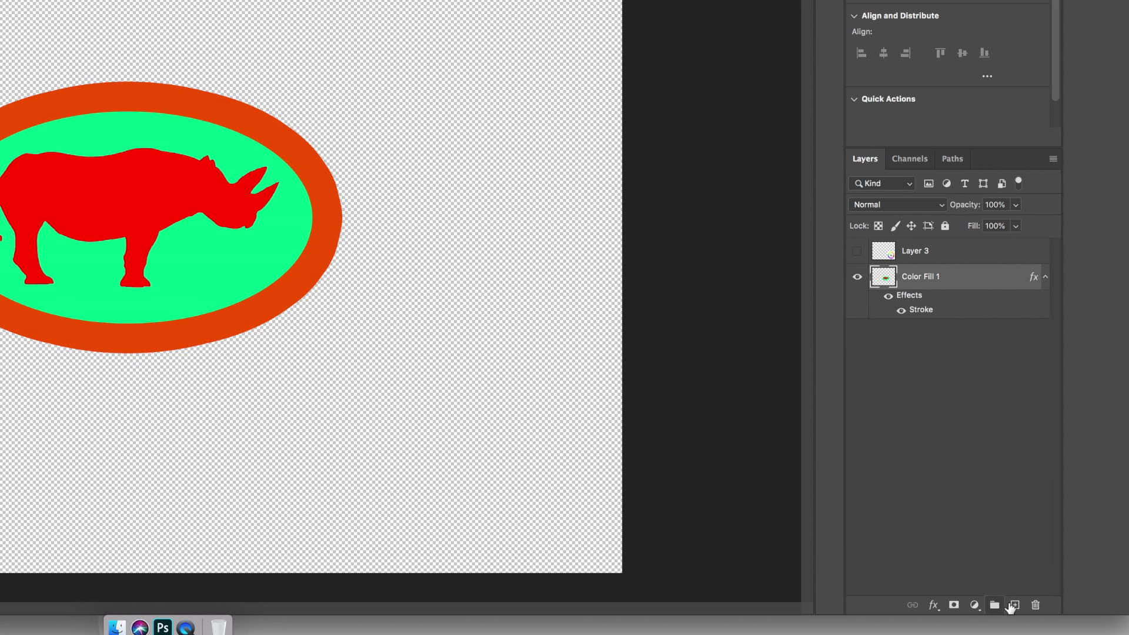
Rasterize the stroke by merging the rhino badge with a new blank layer
click(1015, 604)
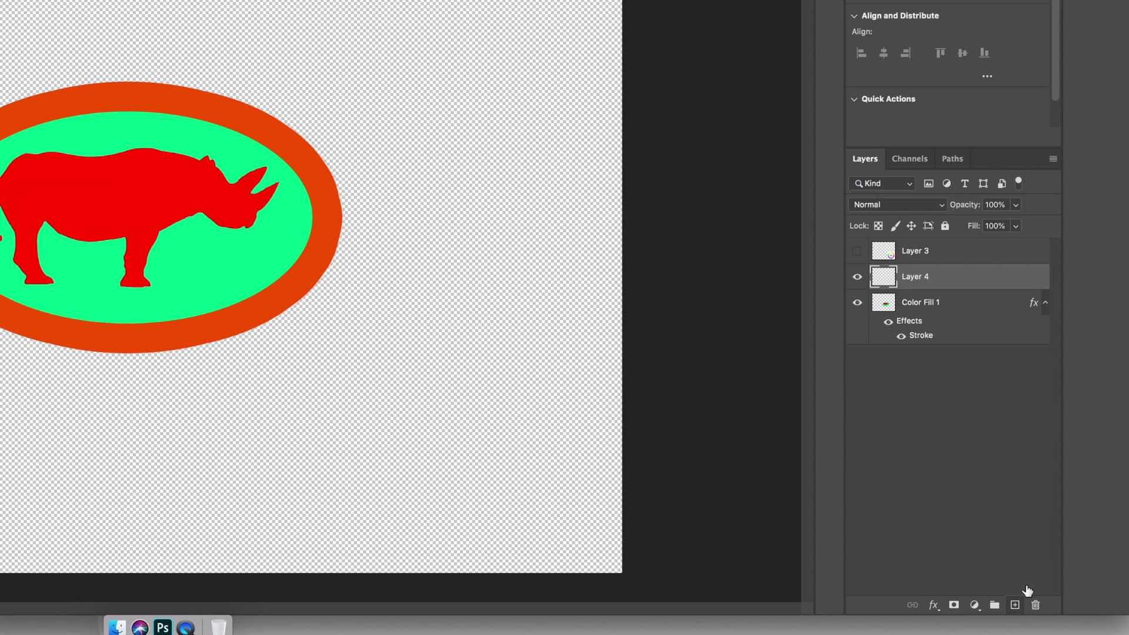
shift+click(964, 323)
key(super+e)
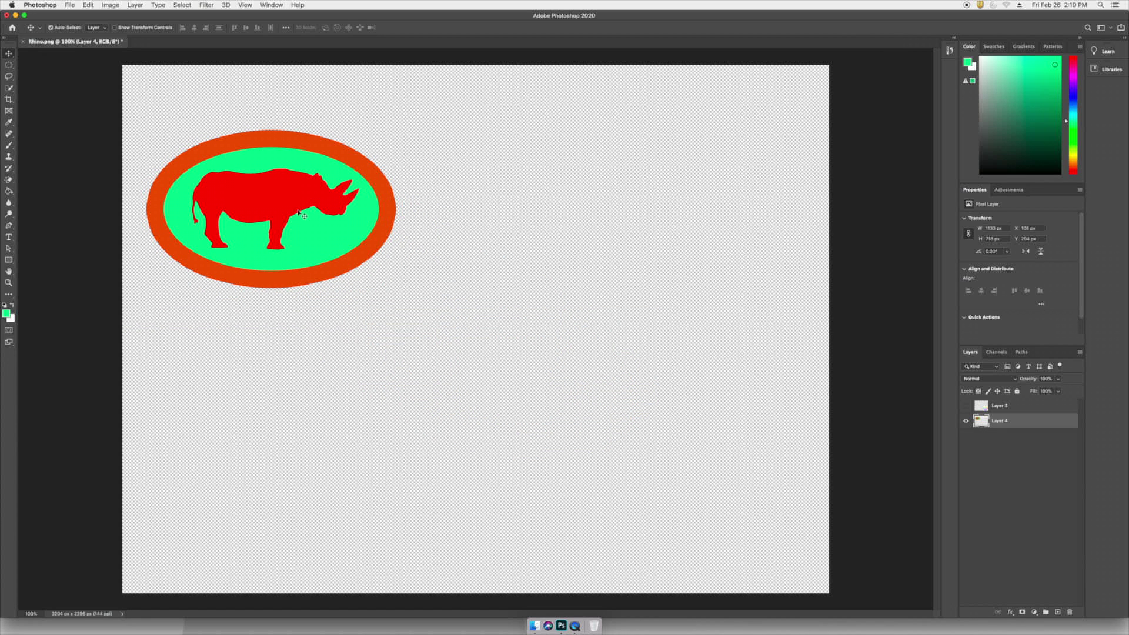
Scale the rhino badge down to about 859 px wide and position it near the canvas's upper-left corner
key(super+t)
drag(398, 135, 337, 178)
key(Return)
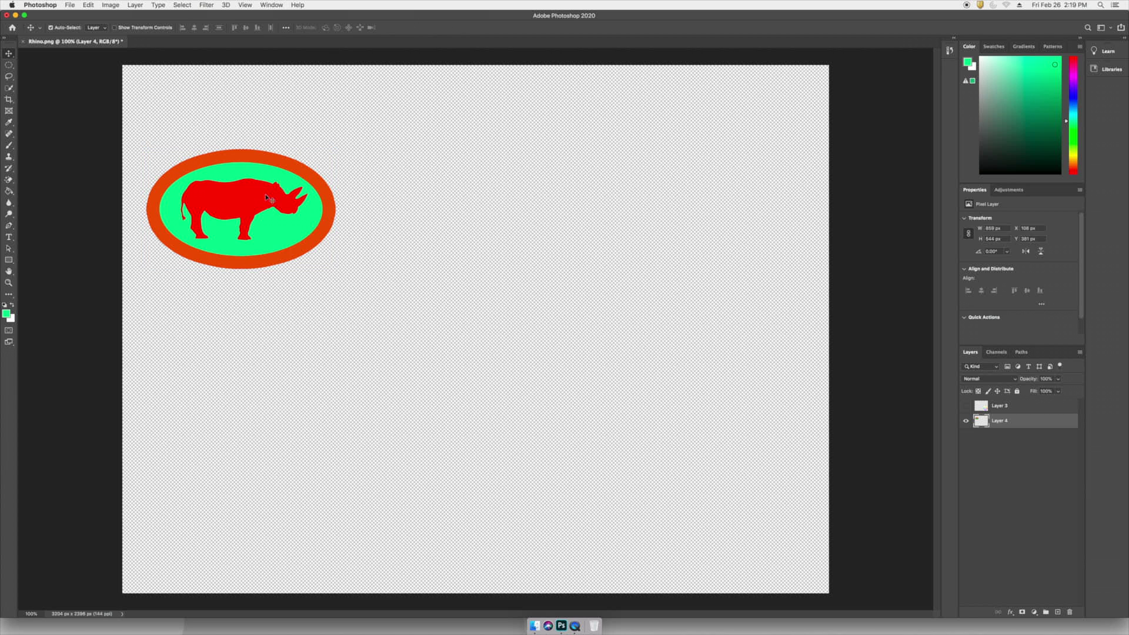
drag(253, 201, 271, 184)
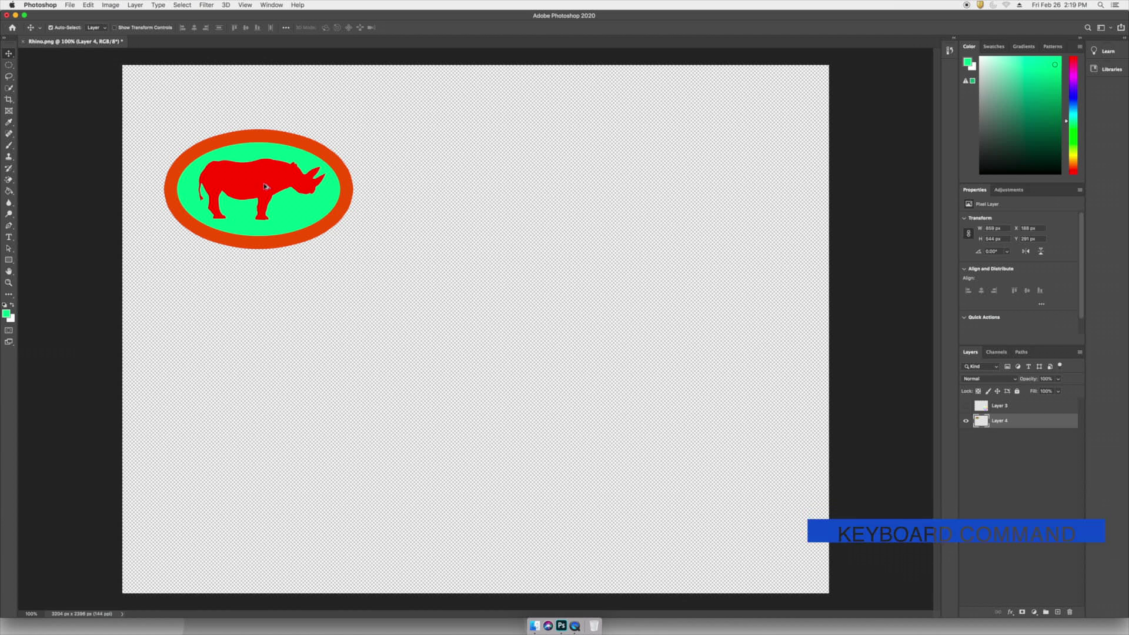
Duplicate the badge twice along the top row and scale the middle copy to about 52%, placing it between the two large ones
drag(239, 185, 433, 192)
key(super+t)
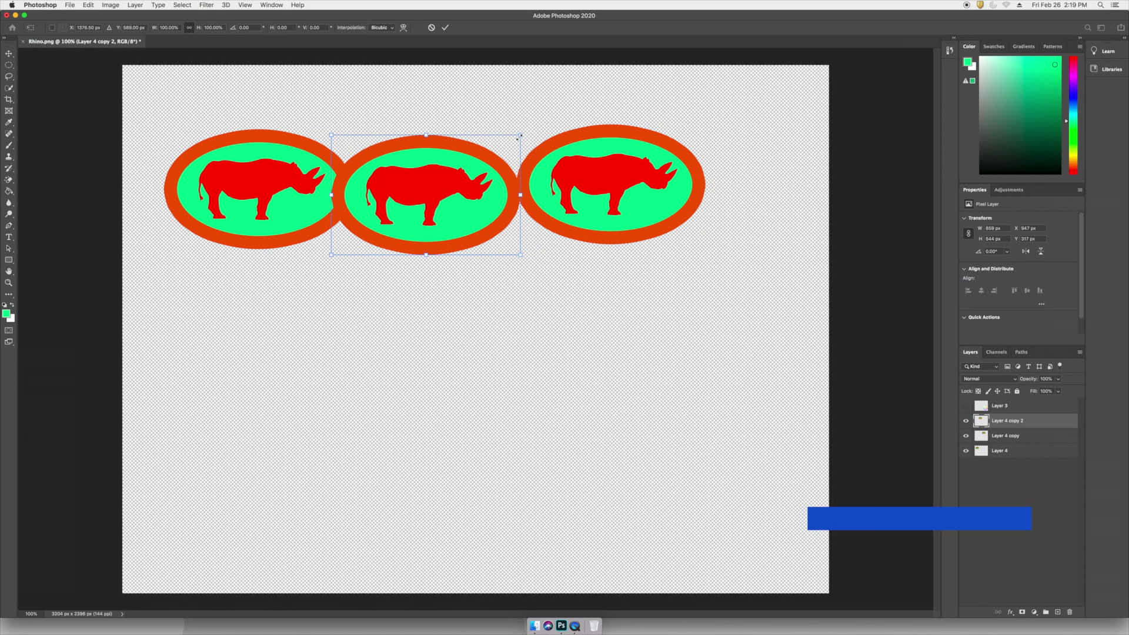
drag(520, 137, 430, 193)
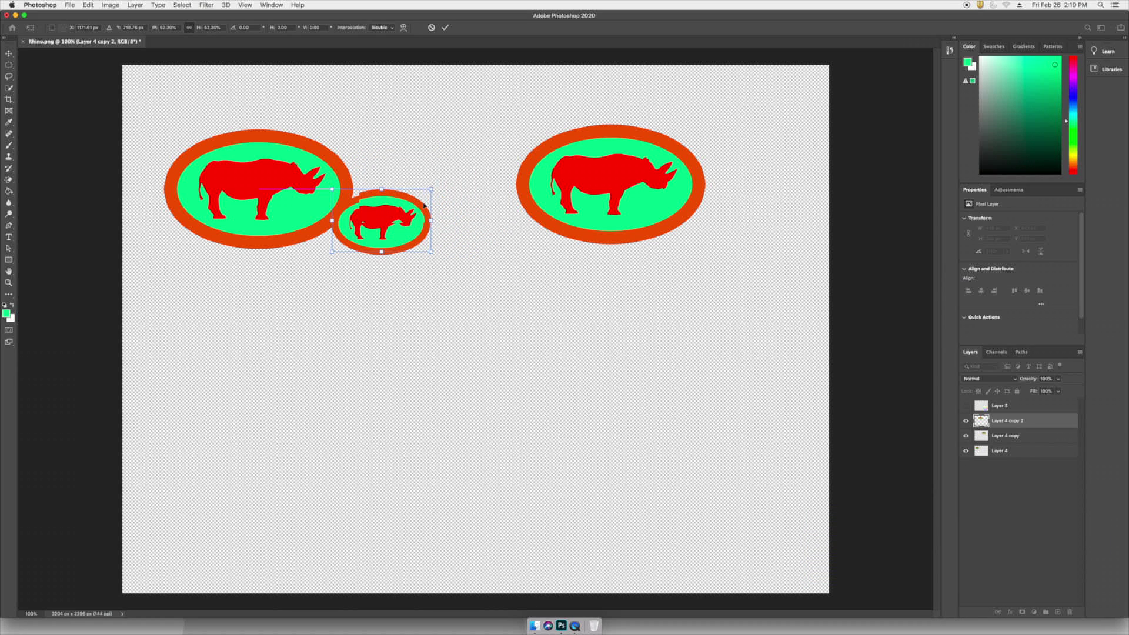
drag(414, 238, 470, 203)
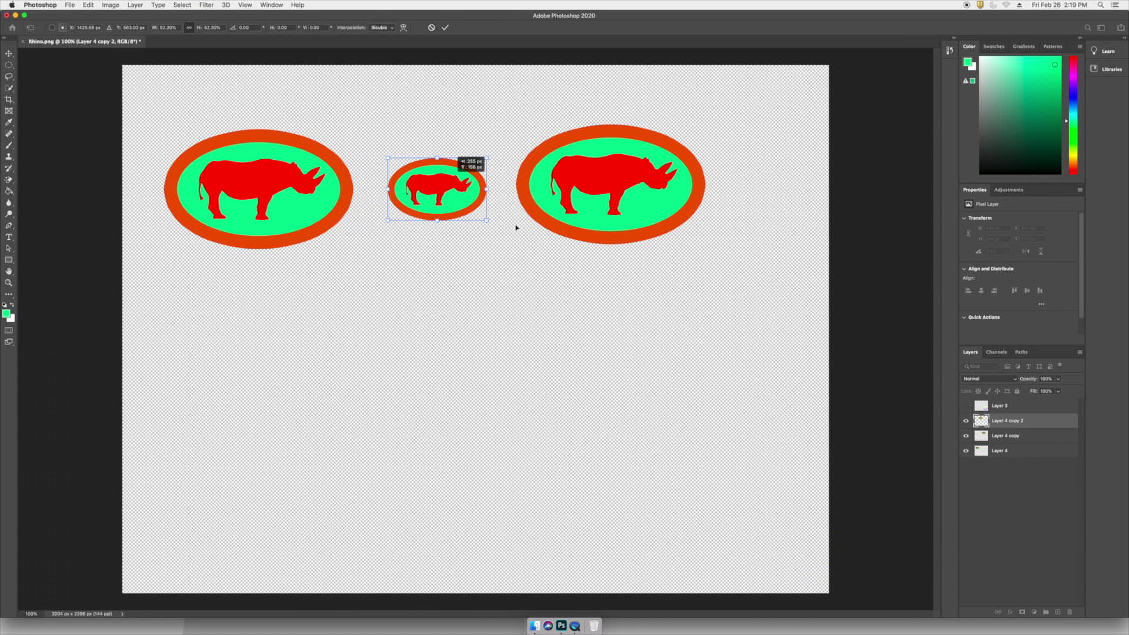
key(Return)
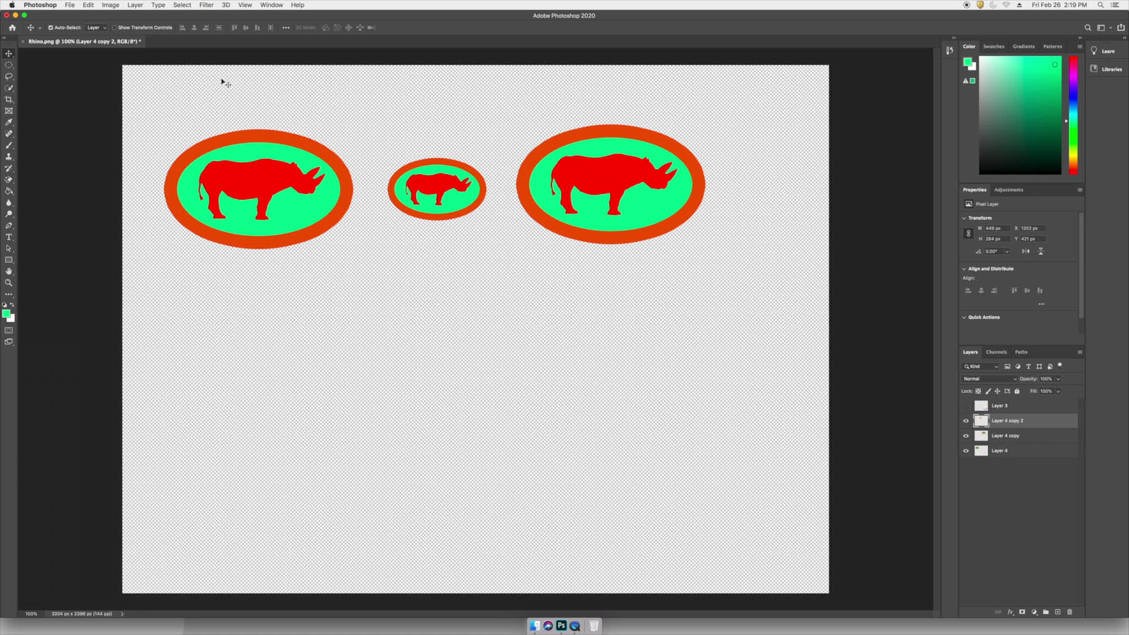
Duplicate the whole row of three badges straight down to the lower part of the canvas
drag(204, 90, 613, 273)
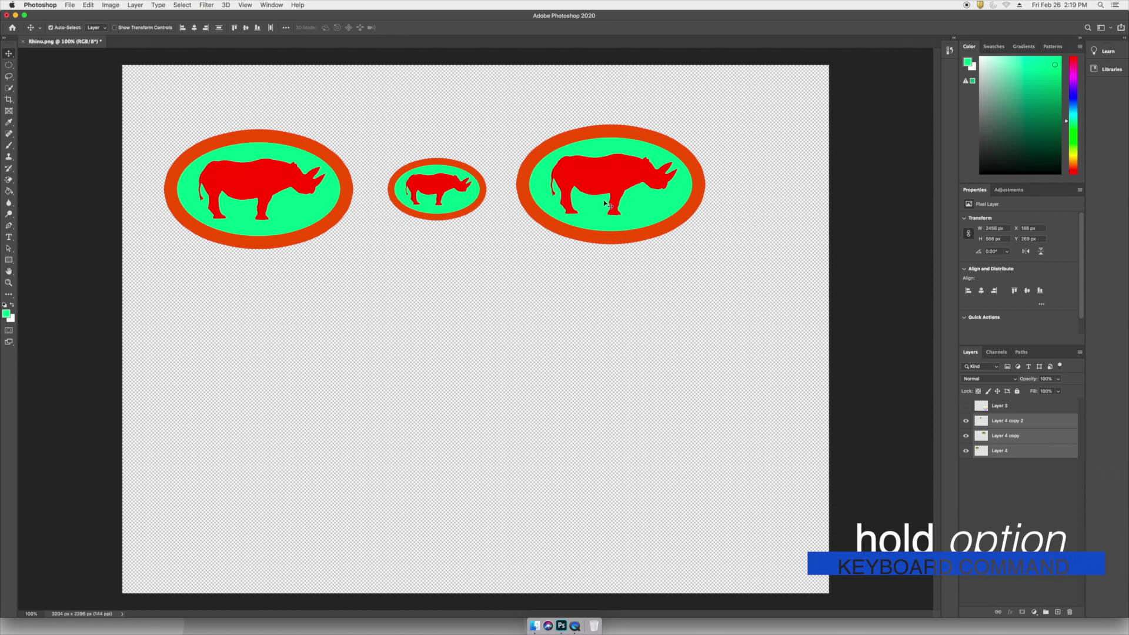
drag(608, 186, 606, 454)
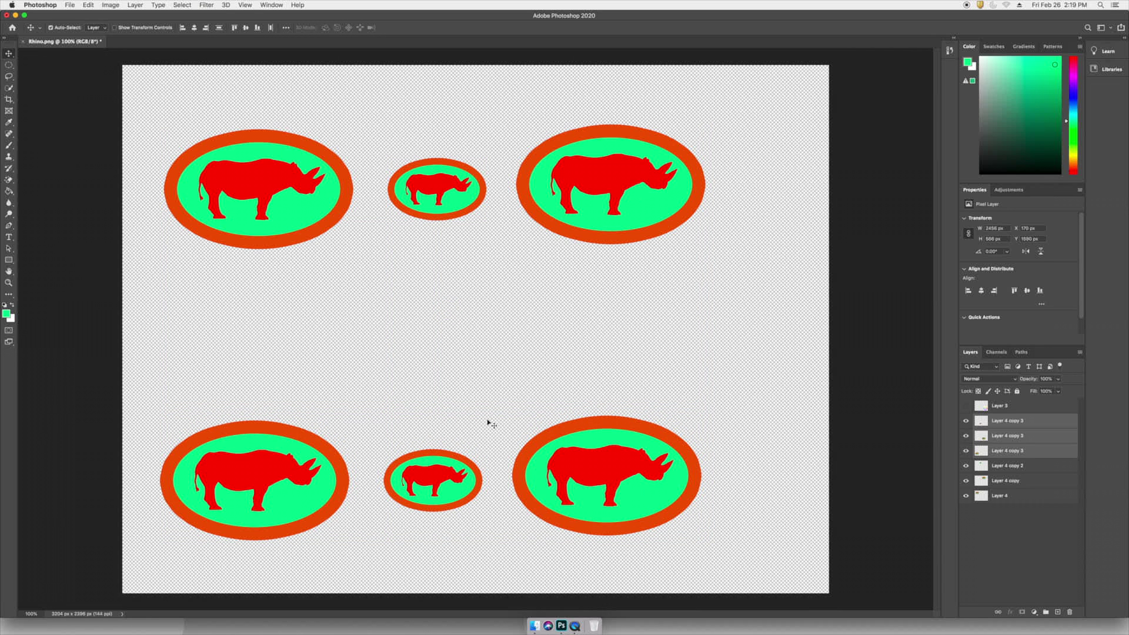
click(466, 424)
Build the middle row from badge copies, with a large one in the center and a small one on each side
drag(435, 482, 310, 300)
key(super+z)
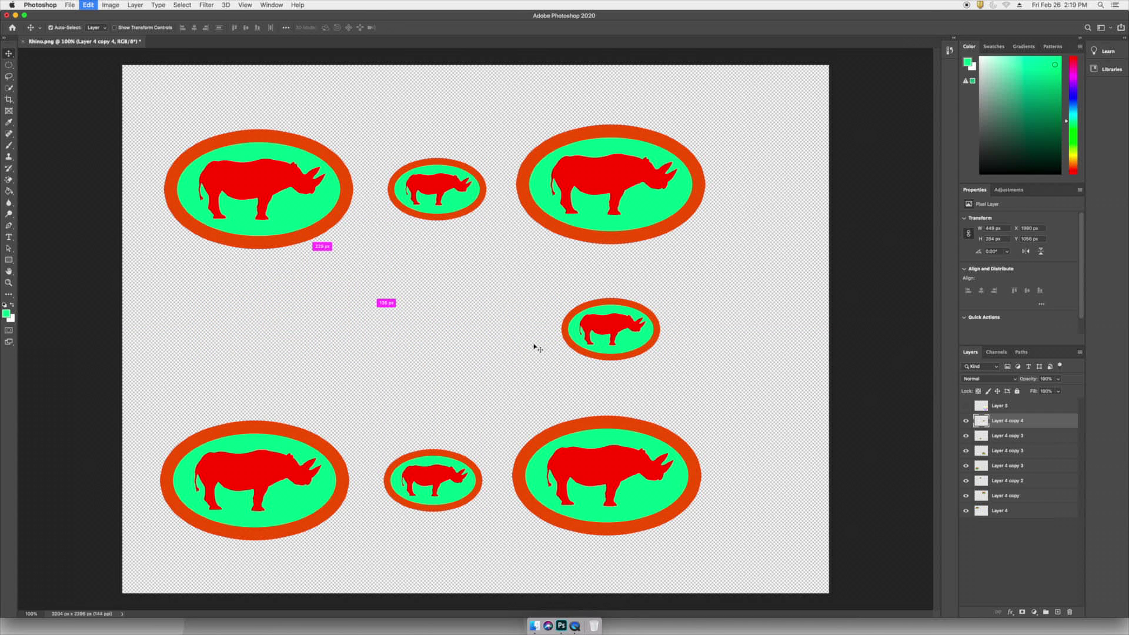
drag(640, 351, 306, 342)
drag(615, 200, 438, 346)
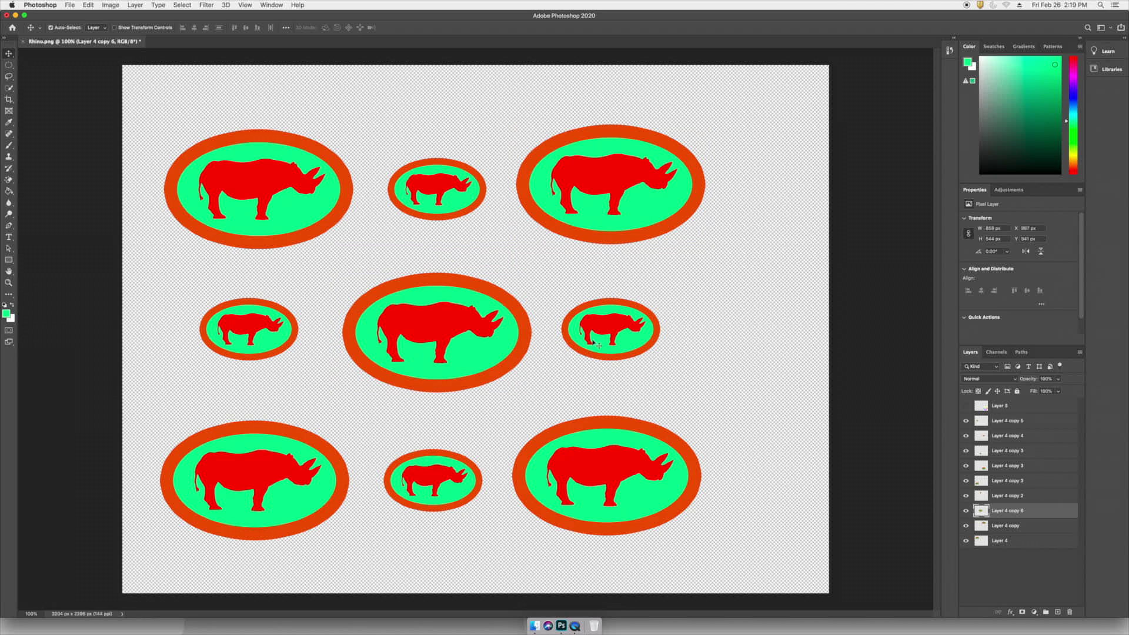
drag(625, 333, 635, 336)
Select all nine badge layers on the canvas and merge them into one layer
click(795, 294)
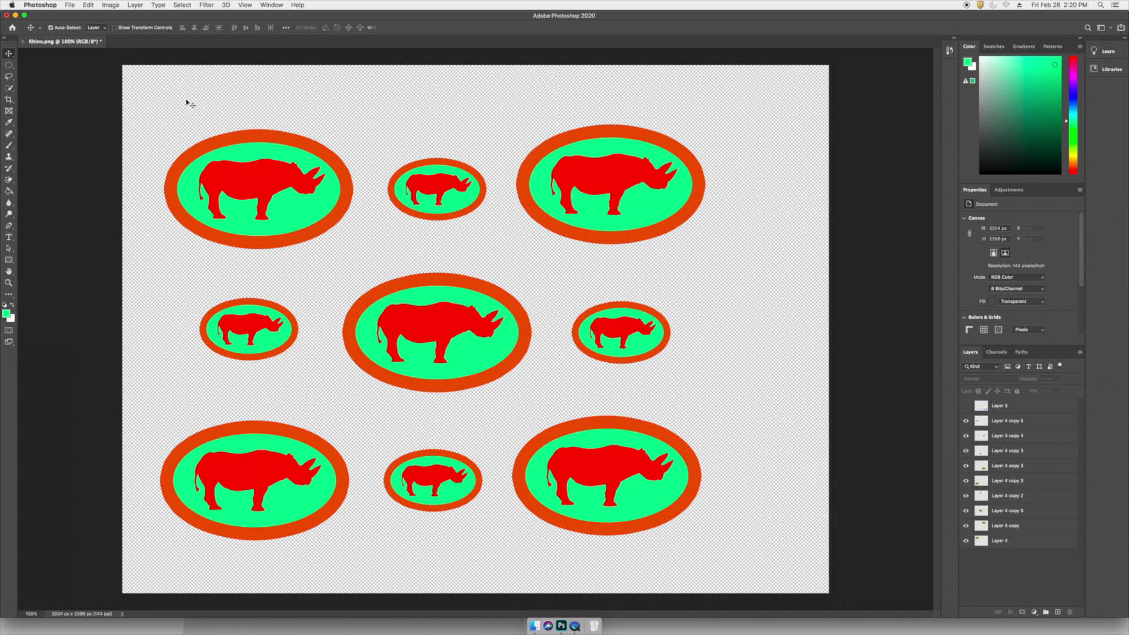
drag(173, 94, 664, 528)
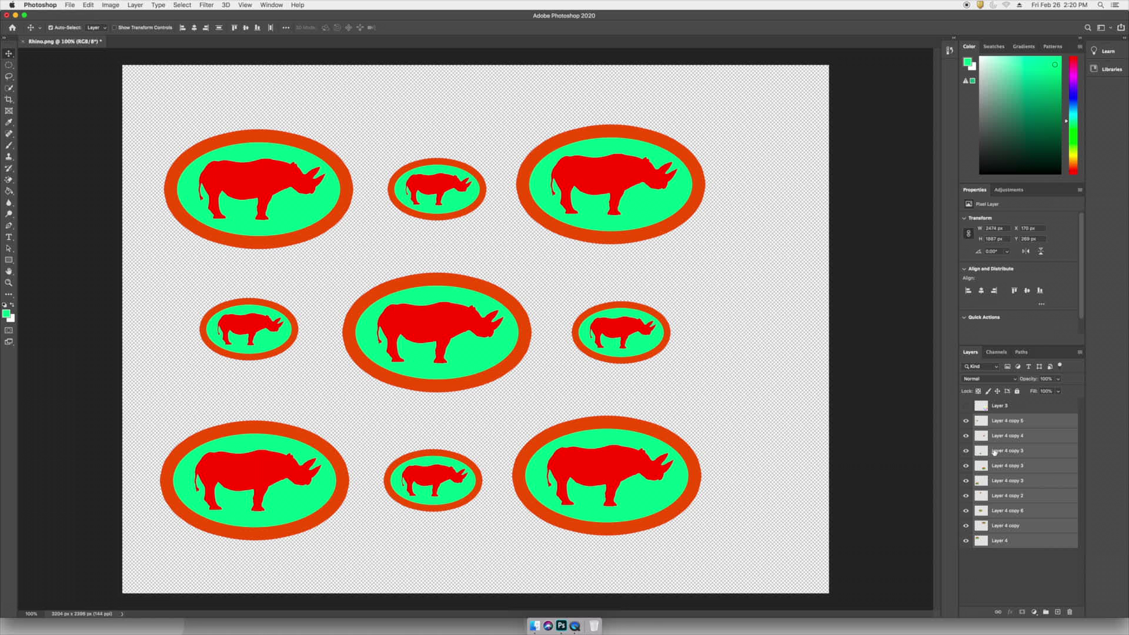
key(super+e)
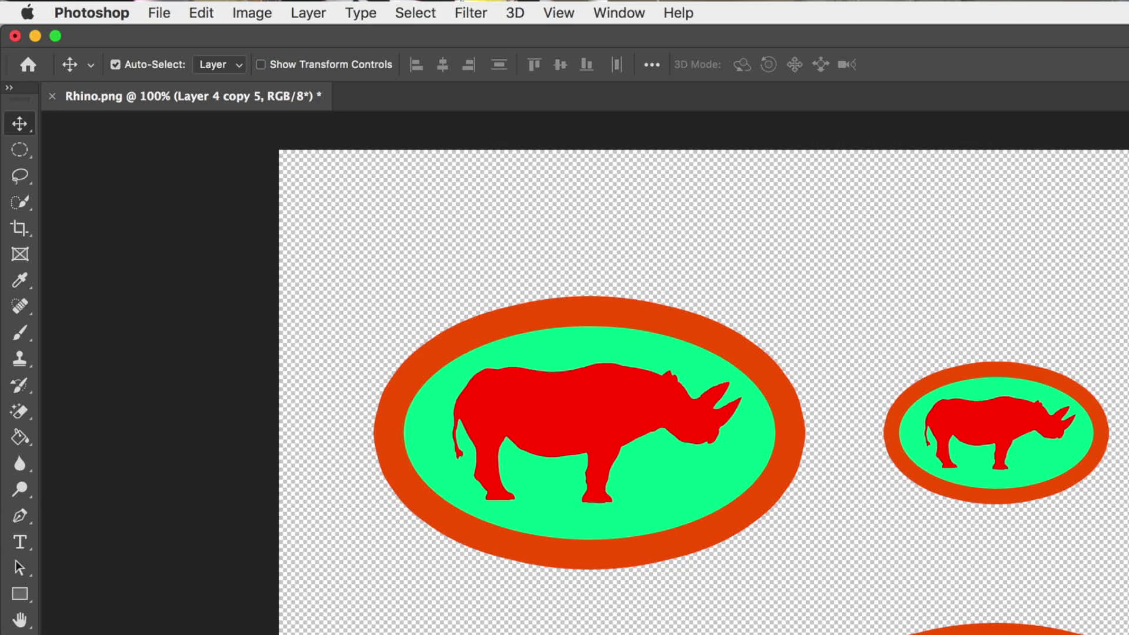
Crop the canvas to about 2945 × 2269 px, trimming empty space from its right, top and bottom edges
click(19, 232)
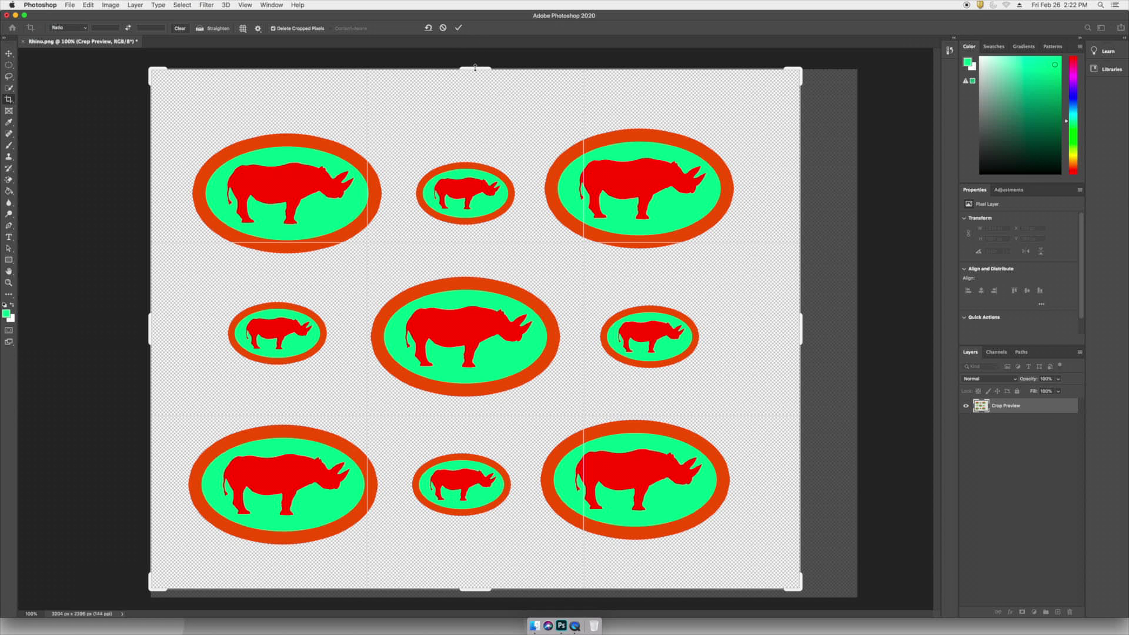
drag(475, 67, 476, 77)
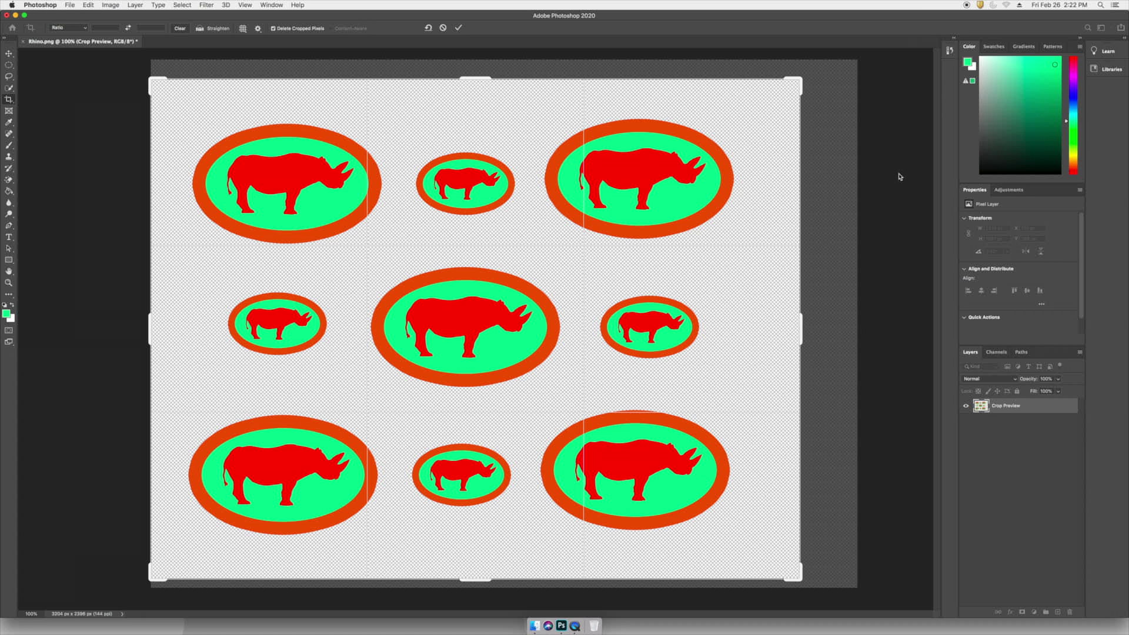
key(Return)
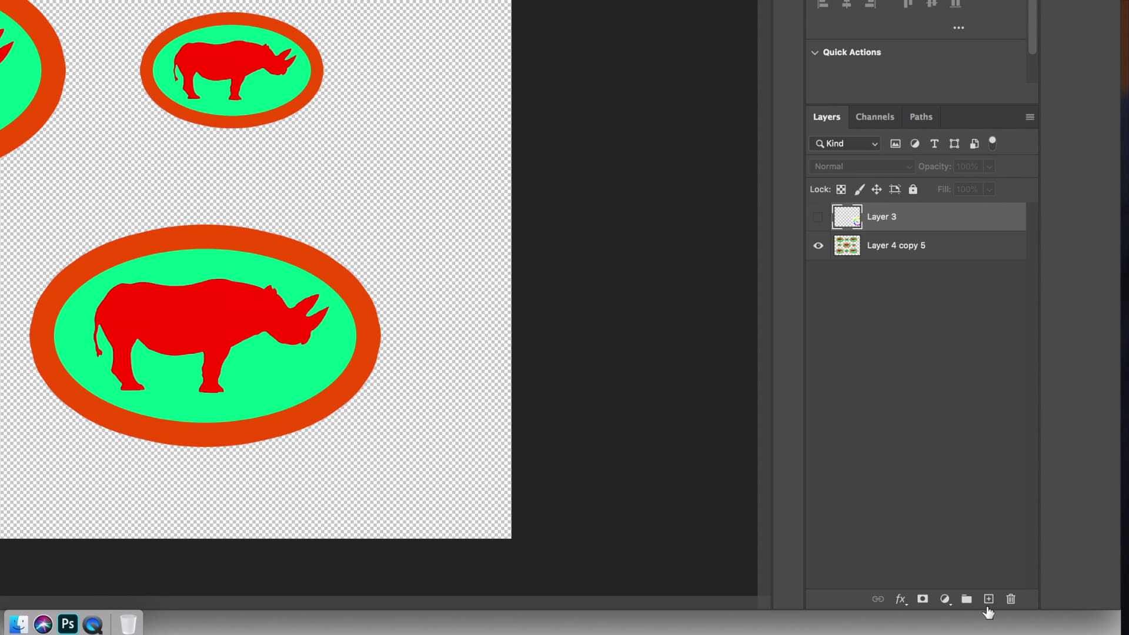
Add an empty layer beneath the merged badges and delete the hidden Layer 3
click(989, 600)
drag(883, 217, 930, 294)
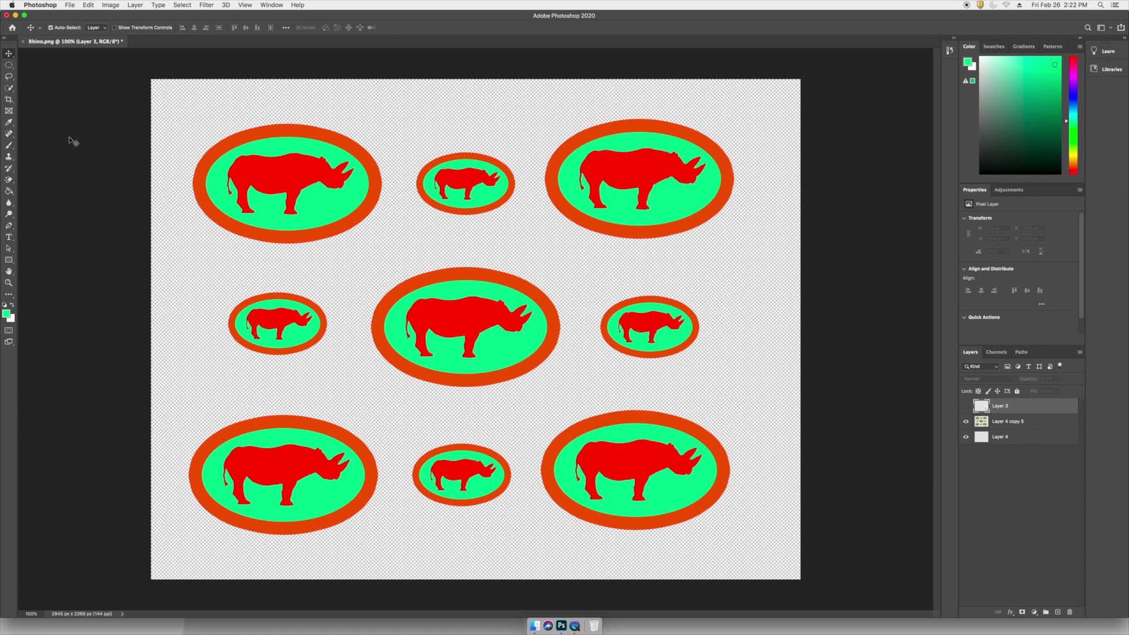
click(1037, 442)
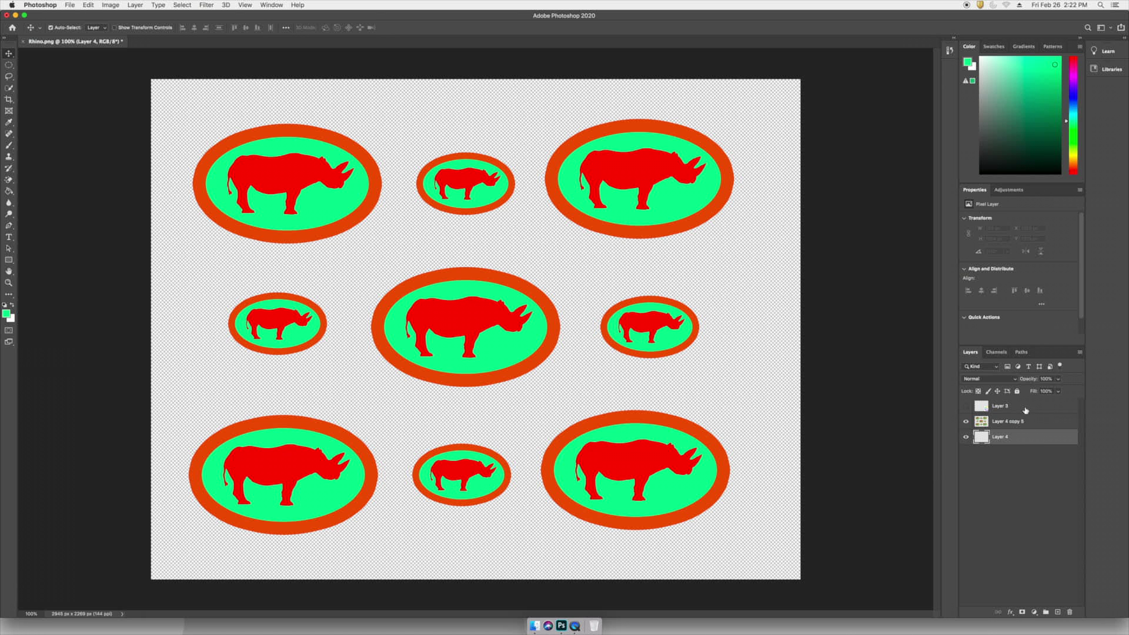
drag(1027, 411, 1072, 612)
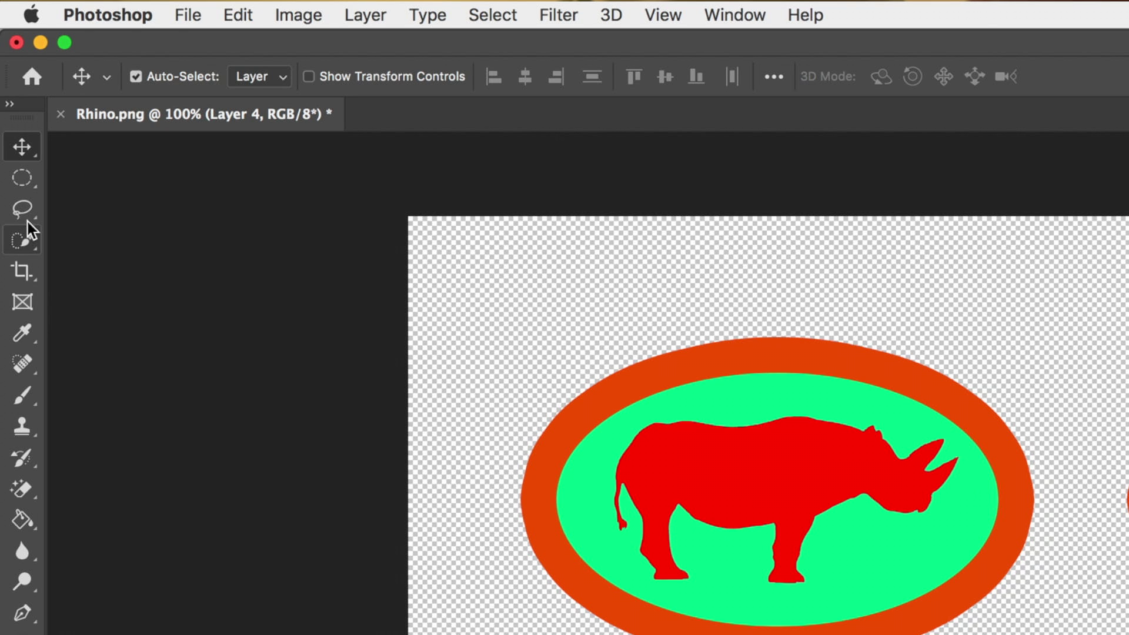
Create a full-height vertical stripe about 143 px wide near the canvas's right edge, filled with bright green 13ed31
click(29, 184)
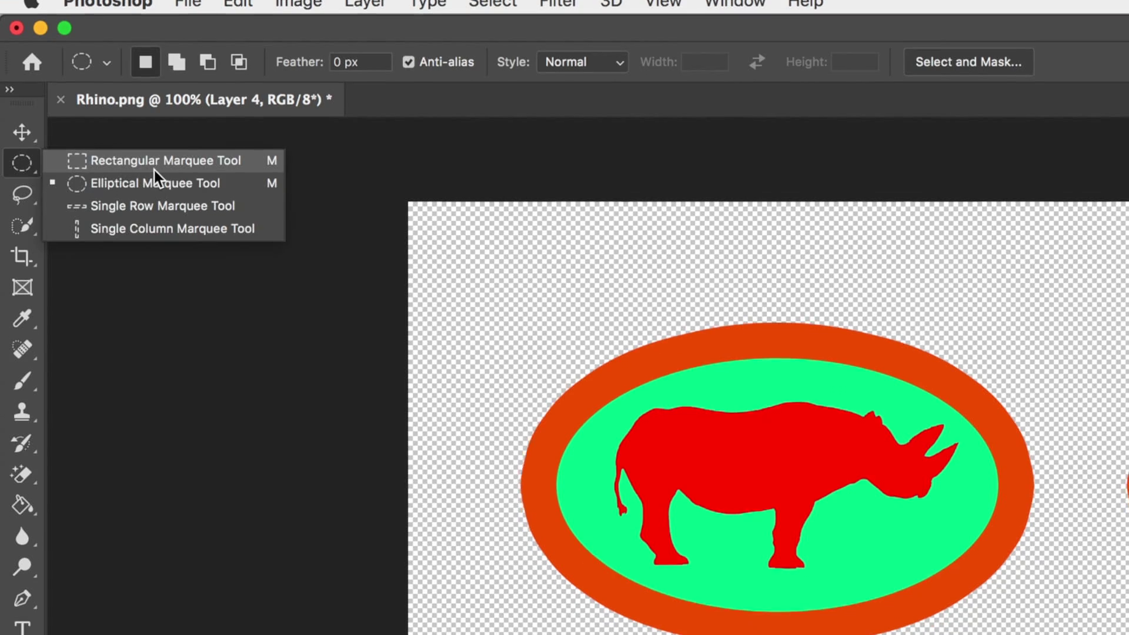
click(154, 169)
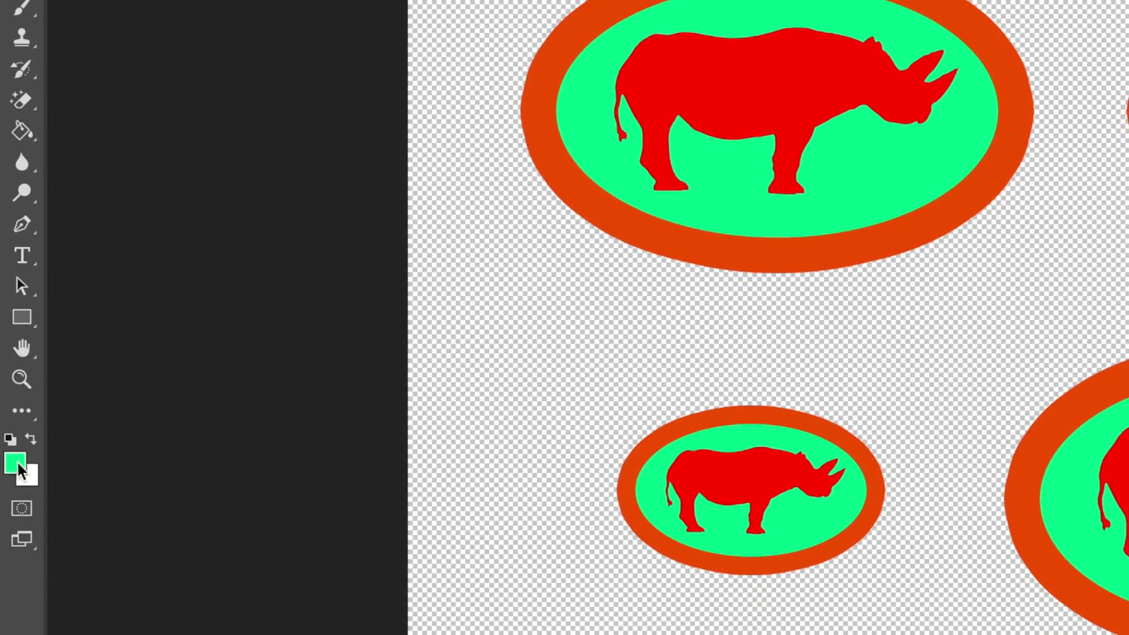
click(14, 463)
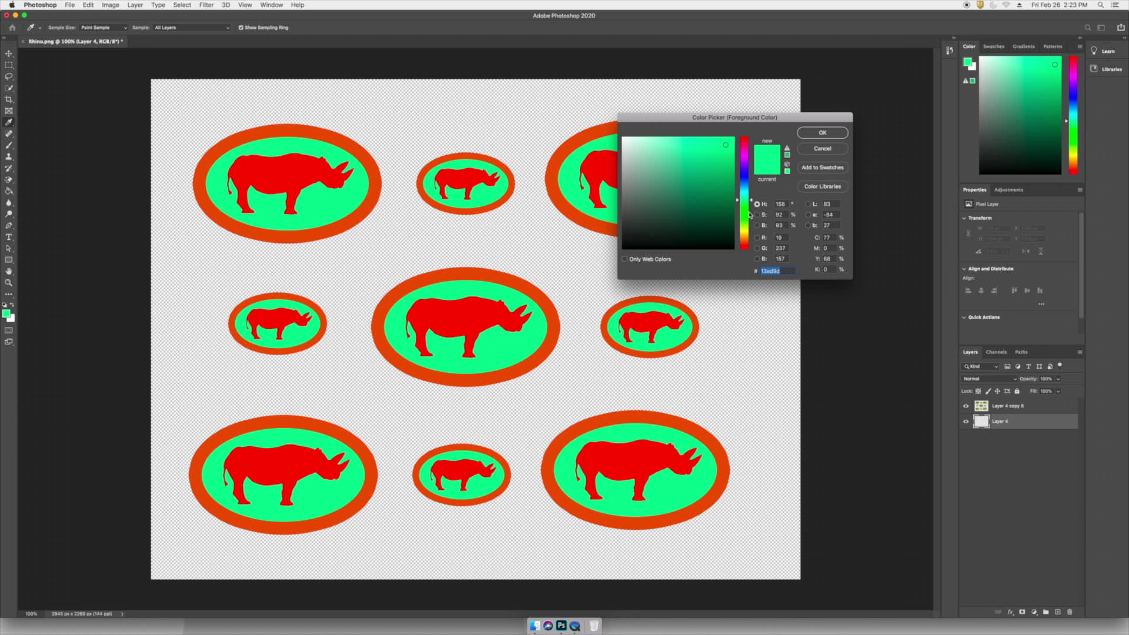
click(745, 210)
click(823, 133)
key(m)
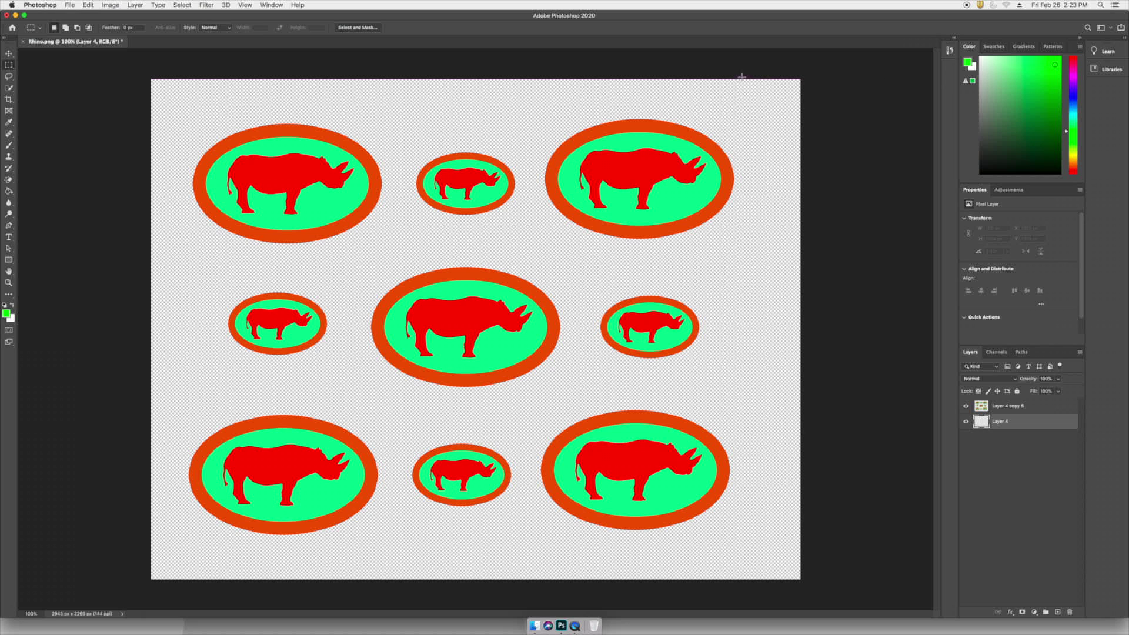
drag(742, 77, 770, 626)
click(9, 192)
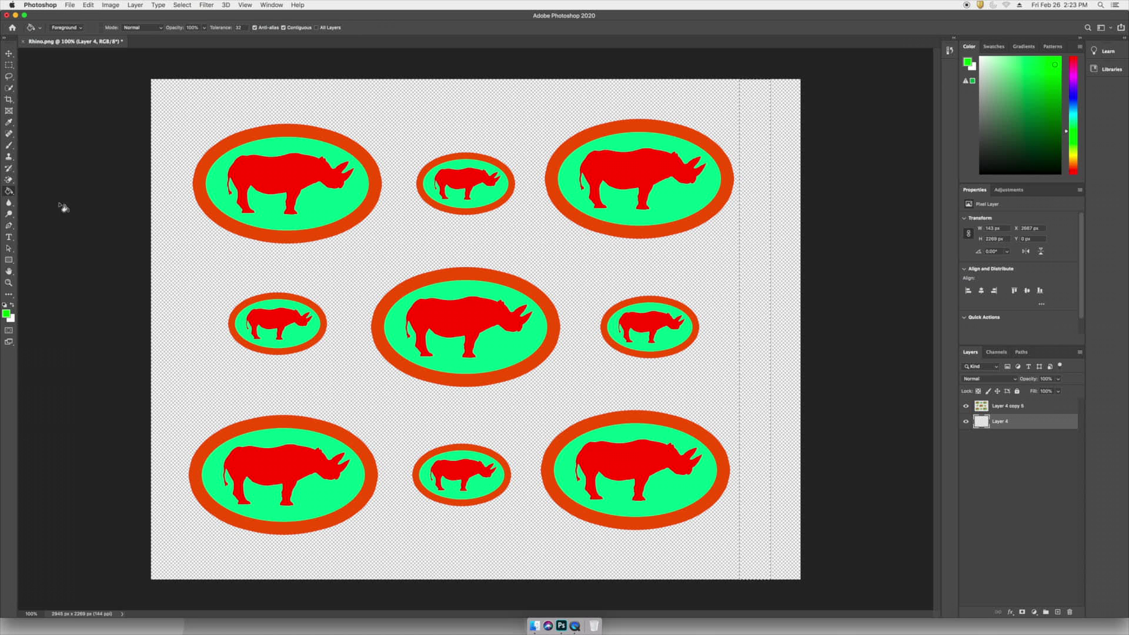
click(754, 288)
Repeat the green stripe at roughly even spacing across the whole canvas, and merge the stripe and badge layers
key(v)
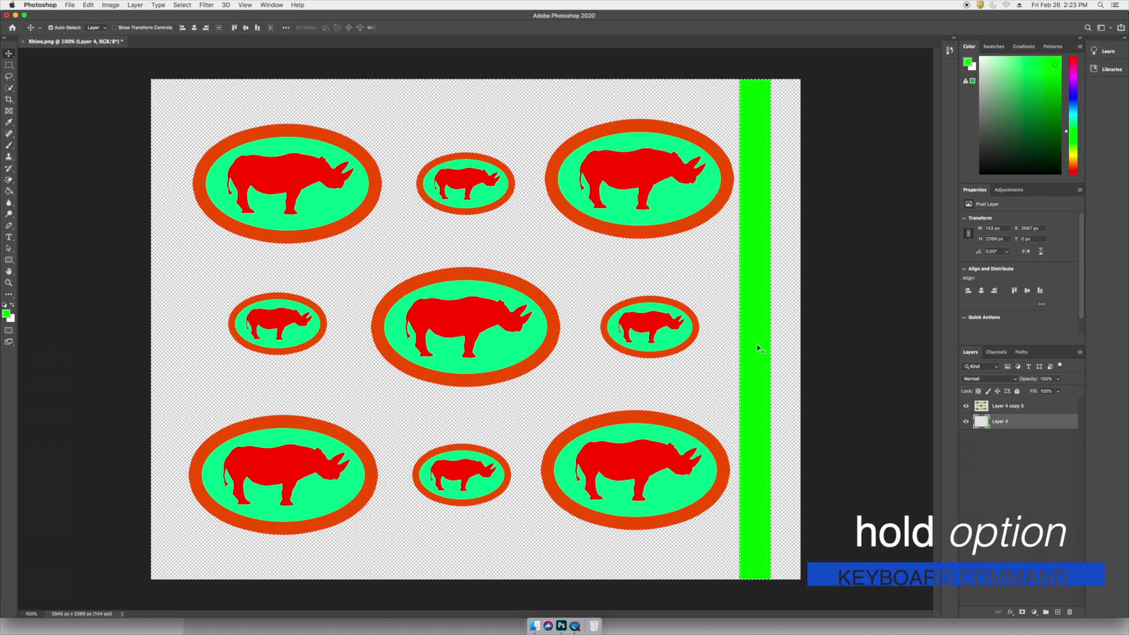
drag(758, 348, 693, 349)
drag(689, 301, 483, 287)
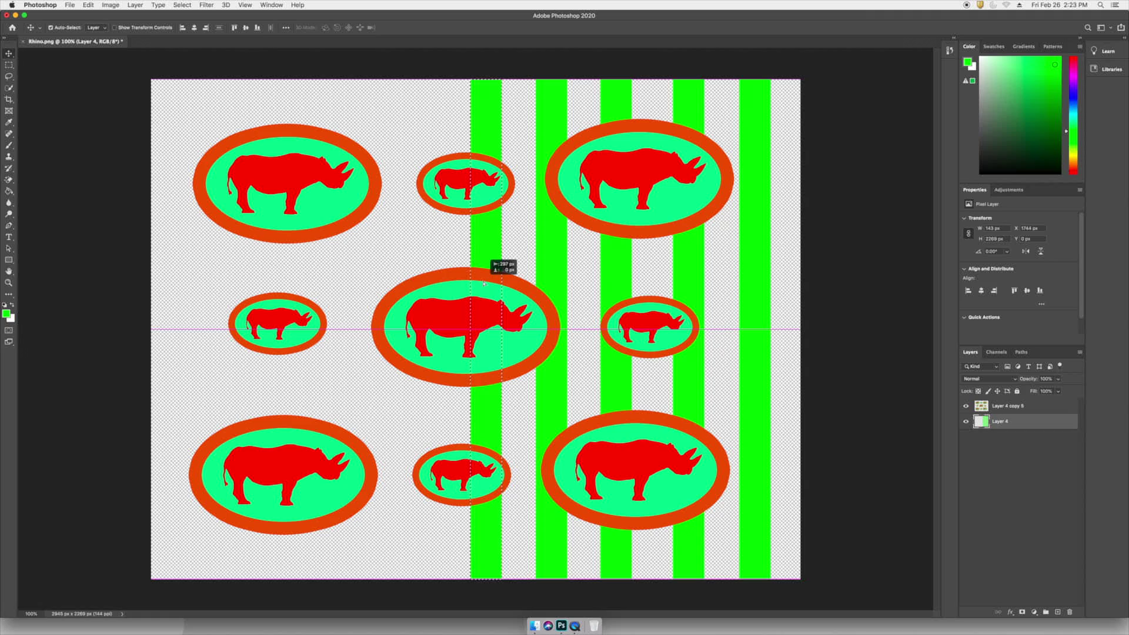
drag(484, 284, 804, 295)
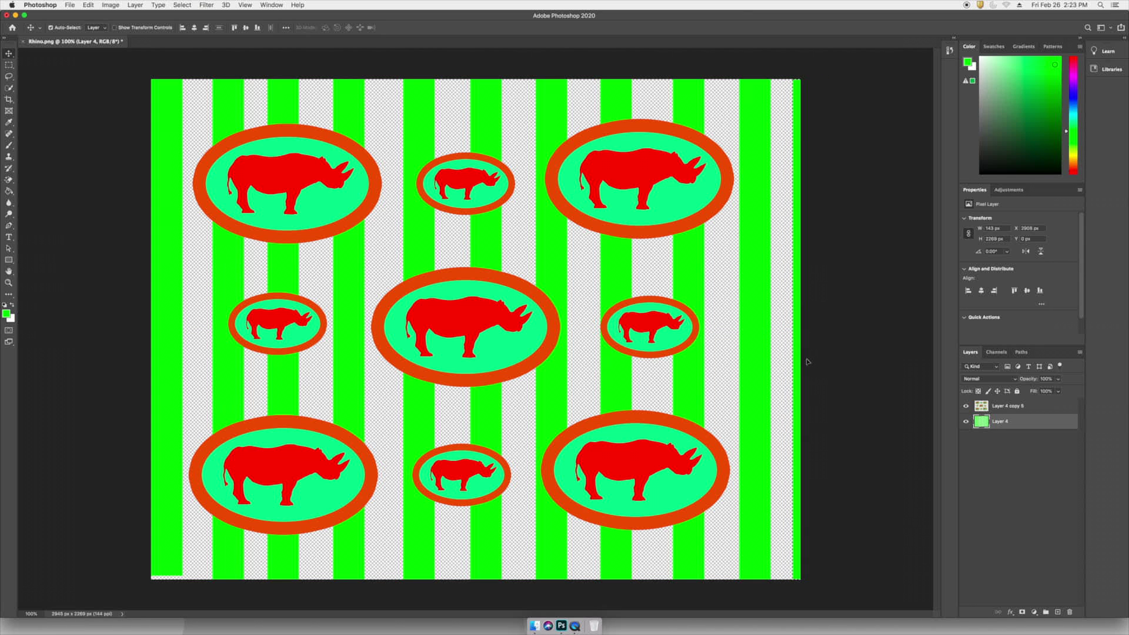
shift+click(1037, 407)
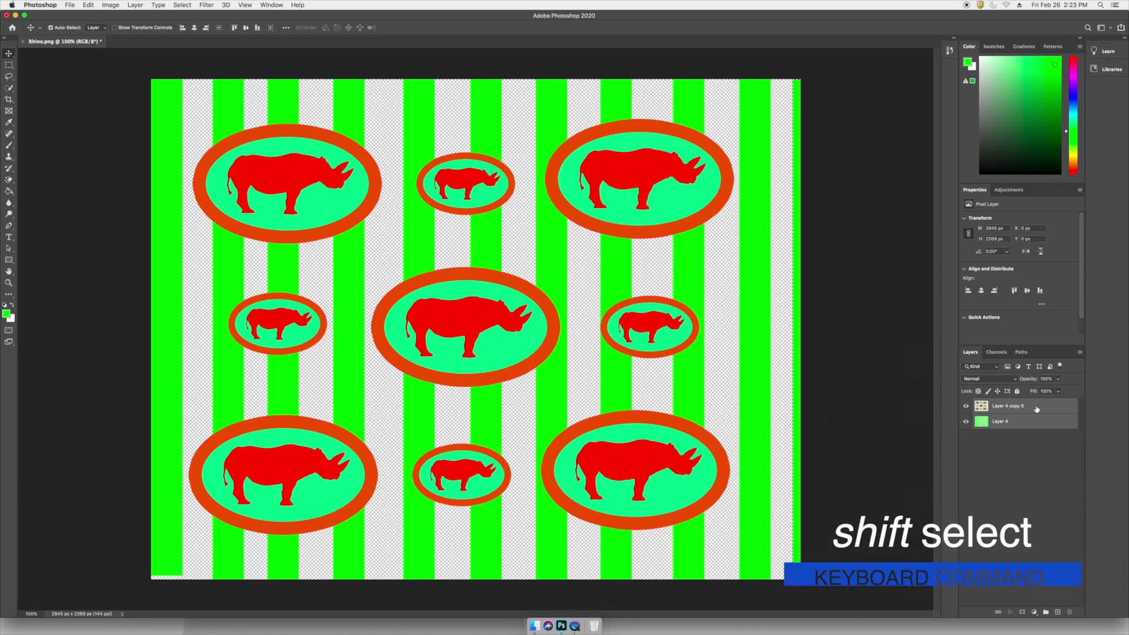
key(super+e)
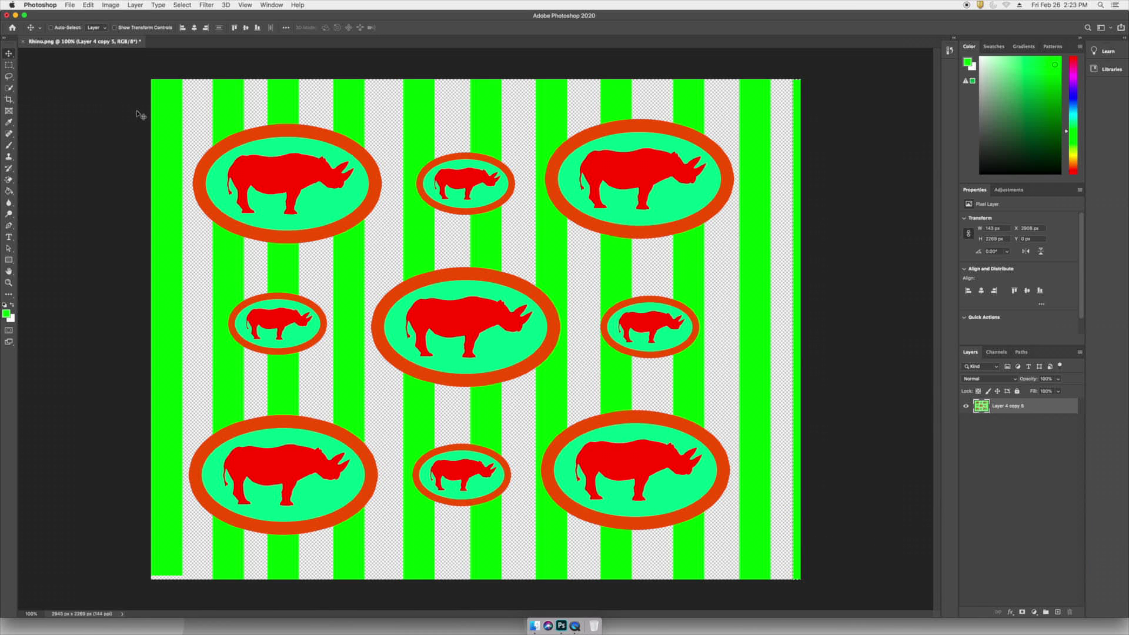
key(super+minus)
key(super+minus)
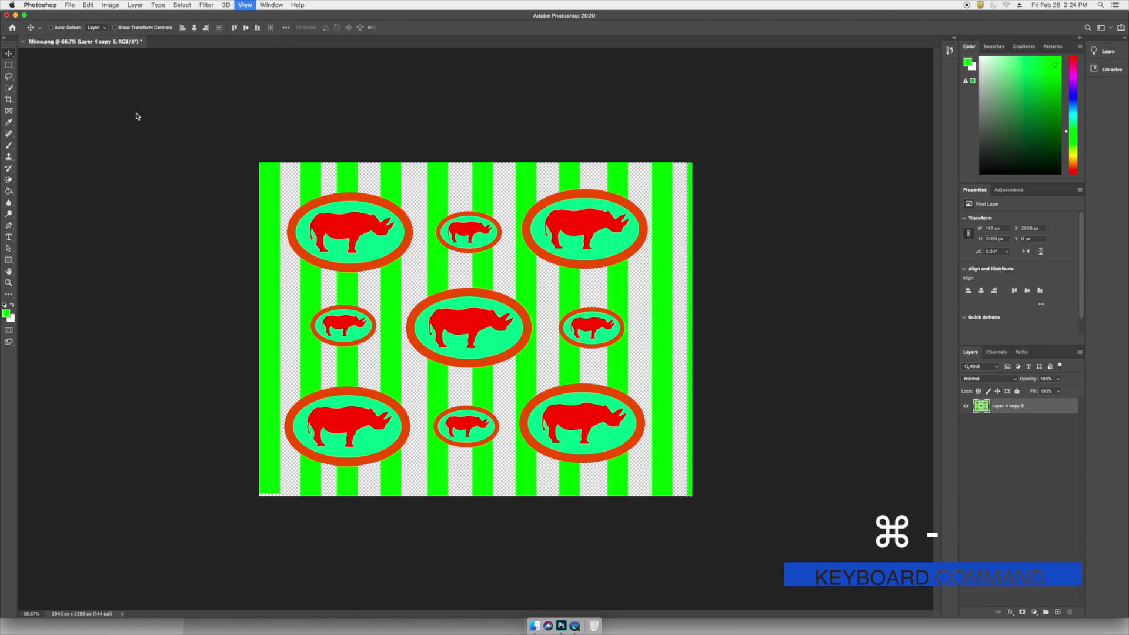
click(8, 100)
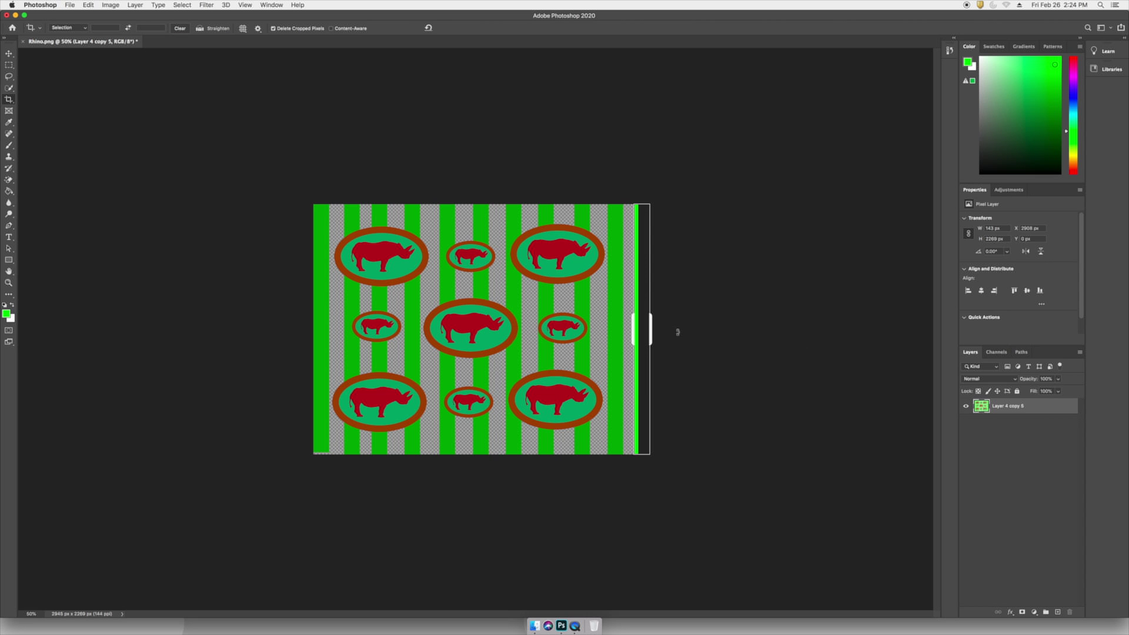
drag(652, 333, 798, 350)
key(Return)
key(v)
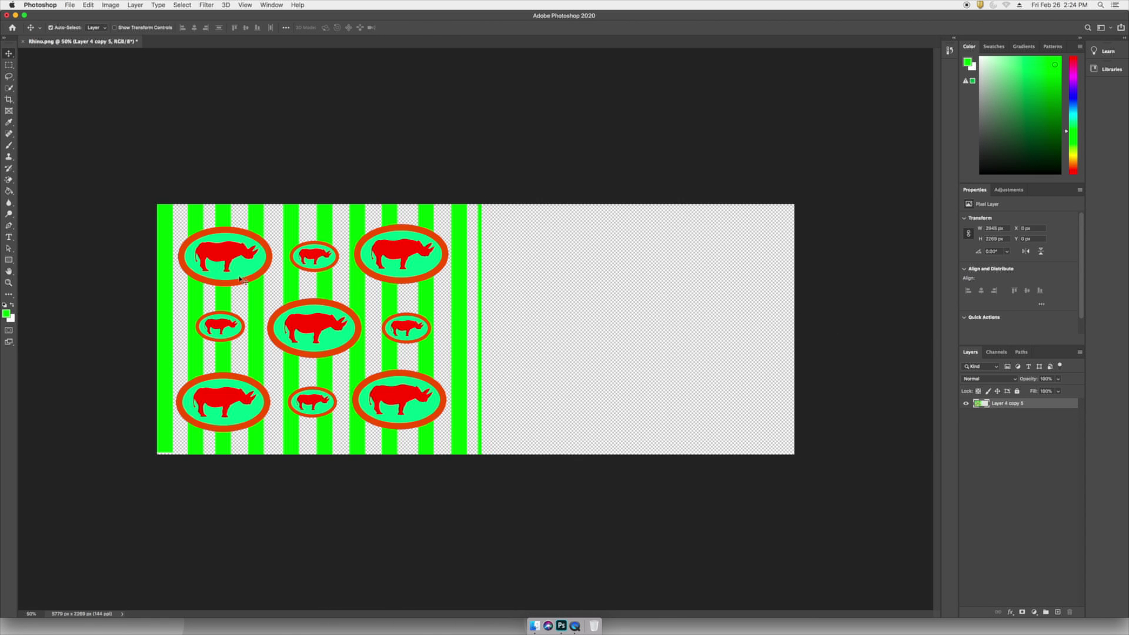
key(super+z)
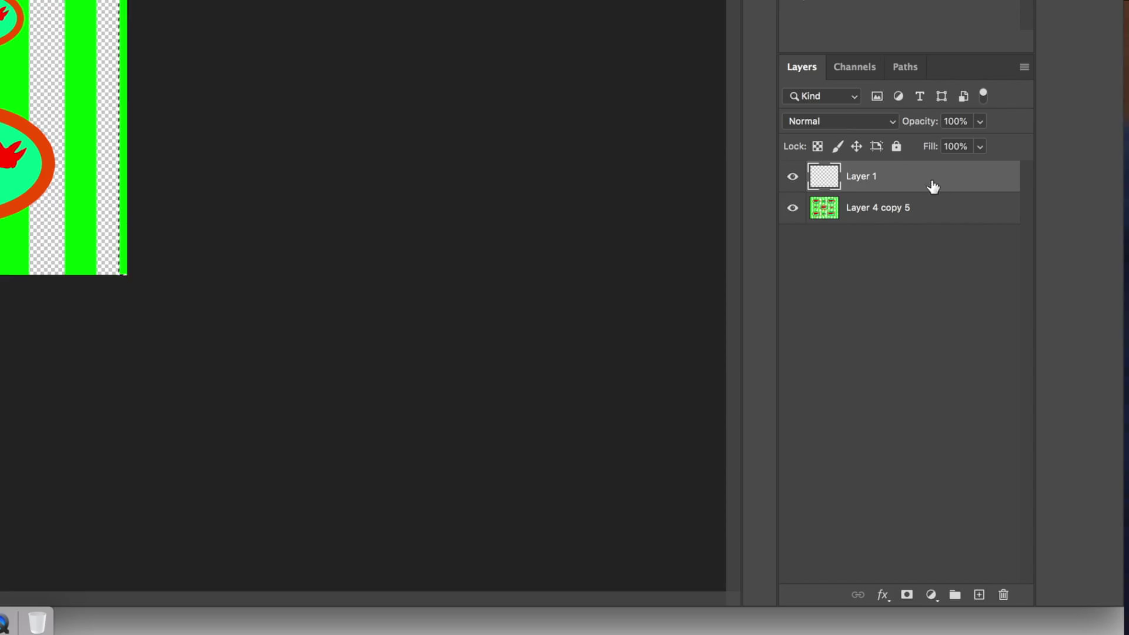
Move the empty layer beneath the striped artwork, fill it with green 13ed9d sampled from a badge, and merge both layers
drag(933, 184, 875, 213)
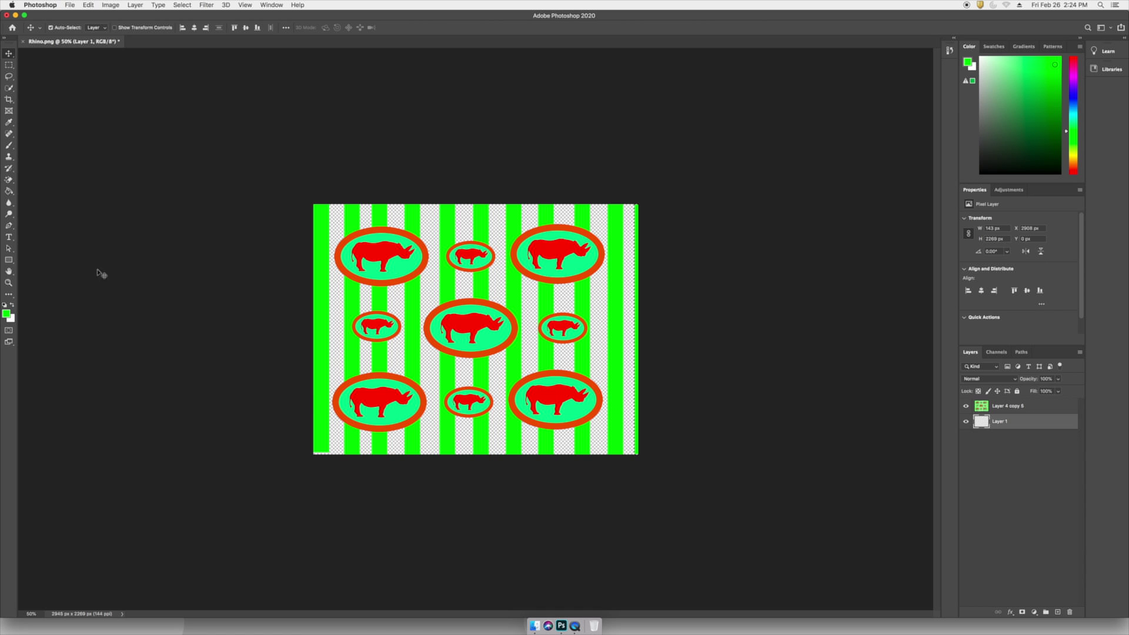
click(5, 312)
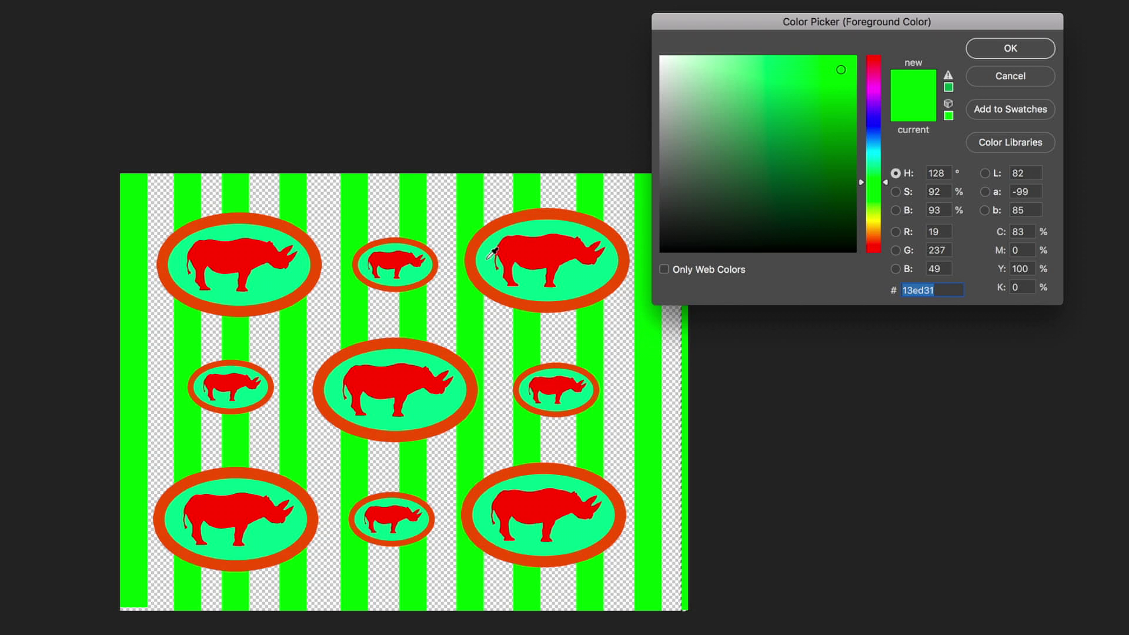
click(491, 256)
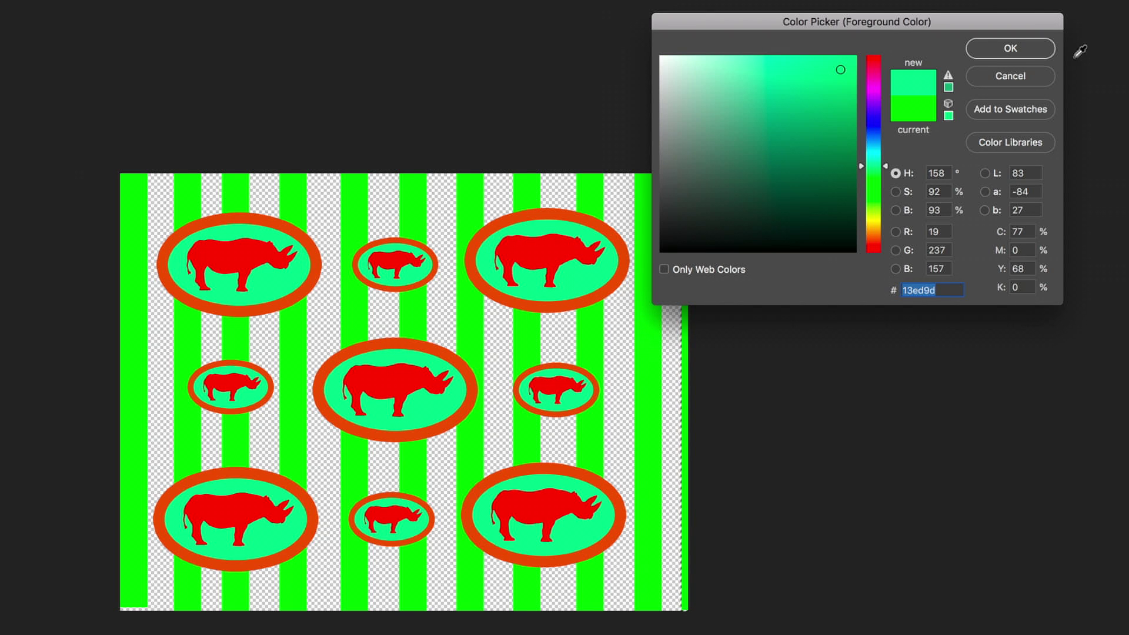
click(1011, 48)
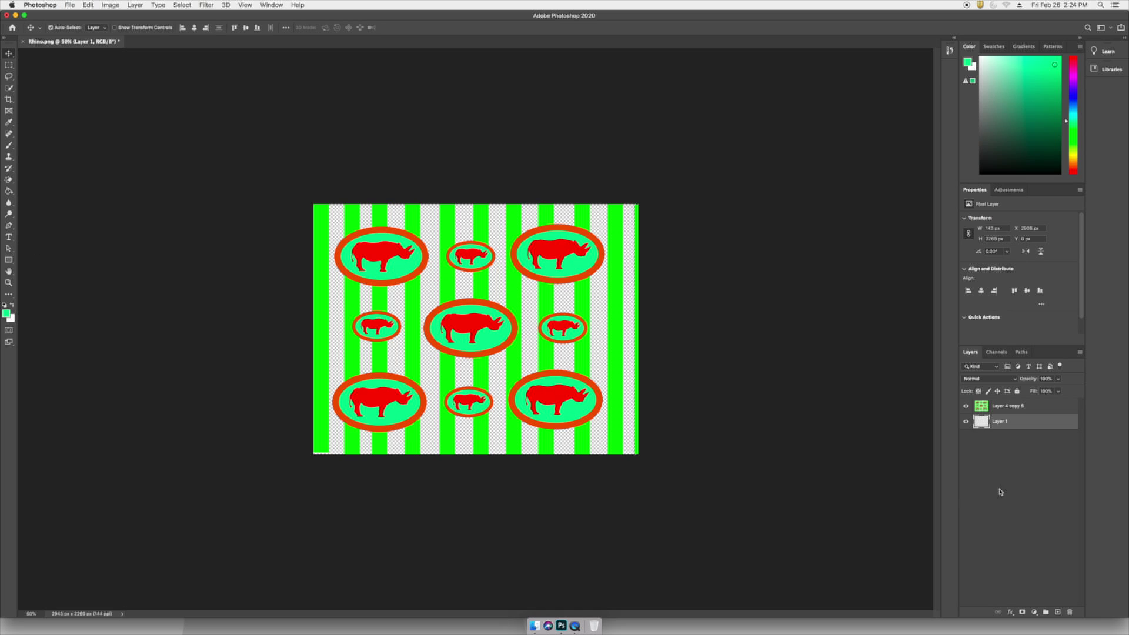
click(9, 192)
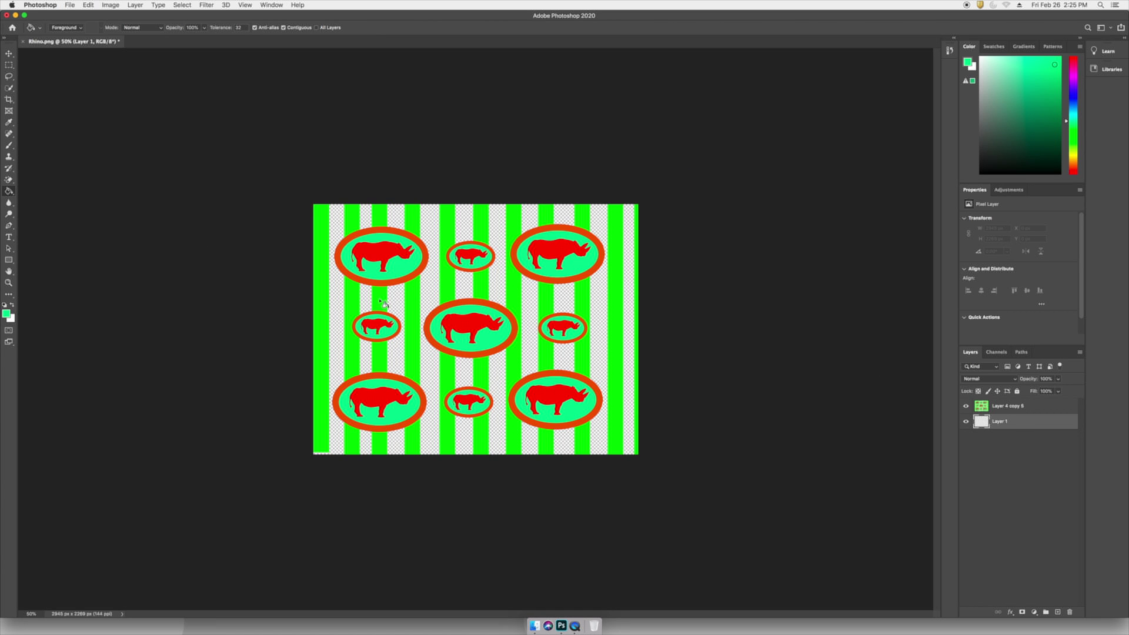
click(415, 305)
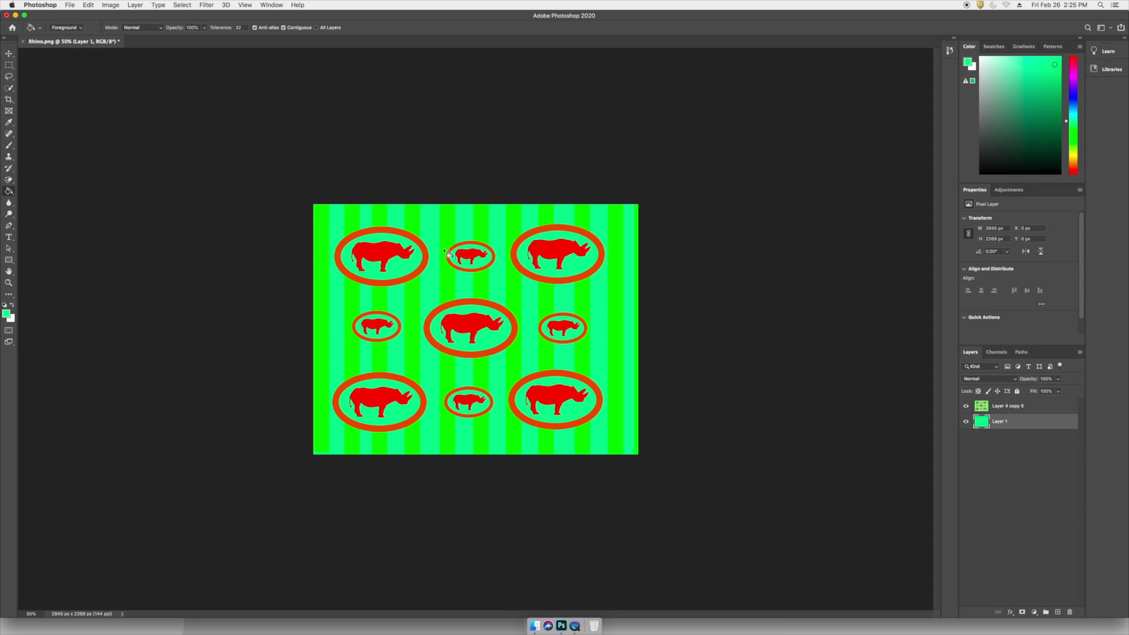
shift+click(1027, 408)
key(super+e)
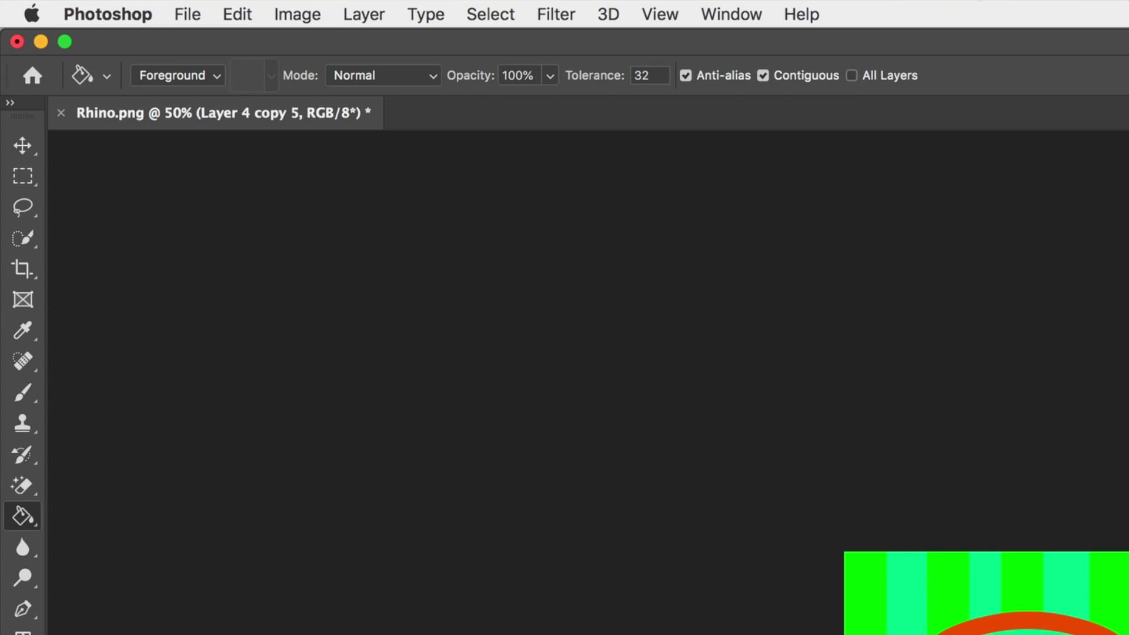
Extend the canvas to the right to about twice its width while cropping a thin strip off its top and bottom edges
click(22, 269)
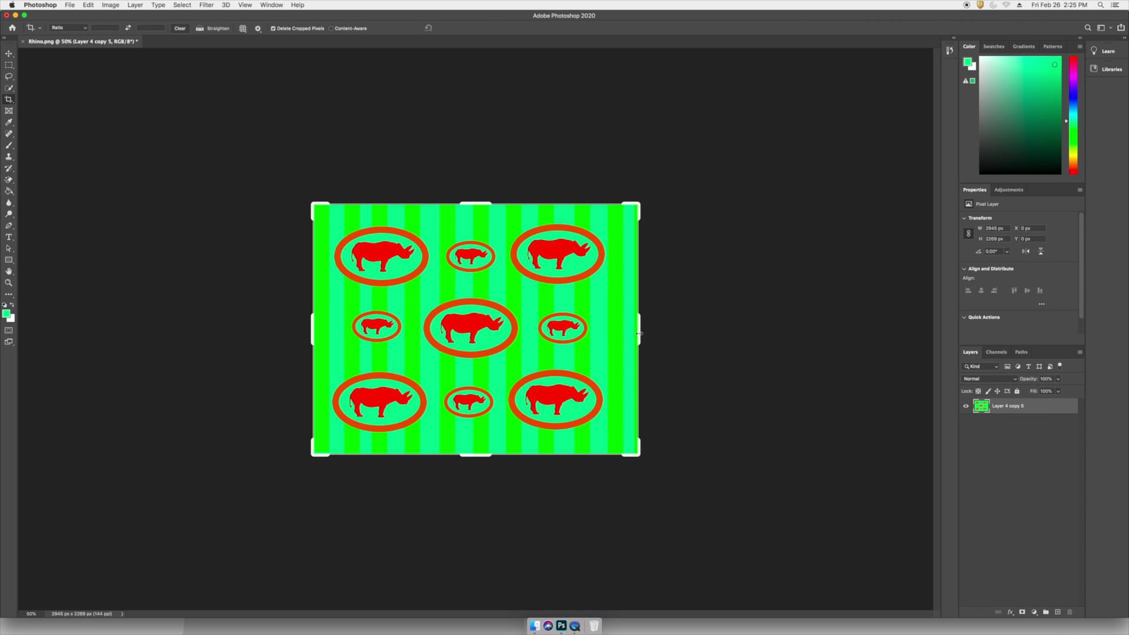
drag(640, 333, 818, 349)
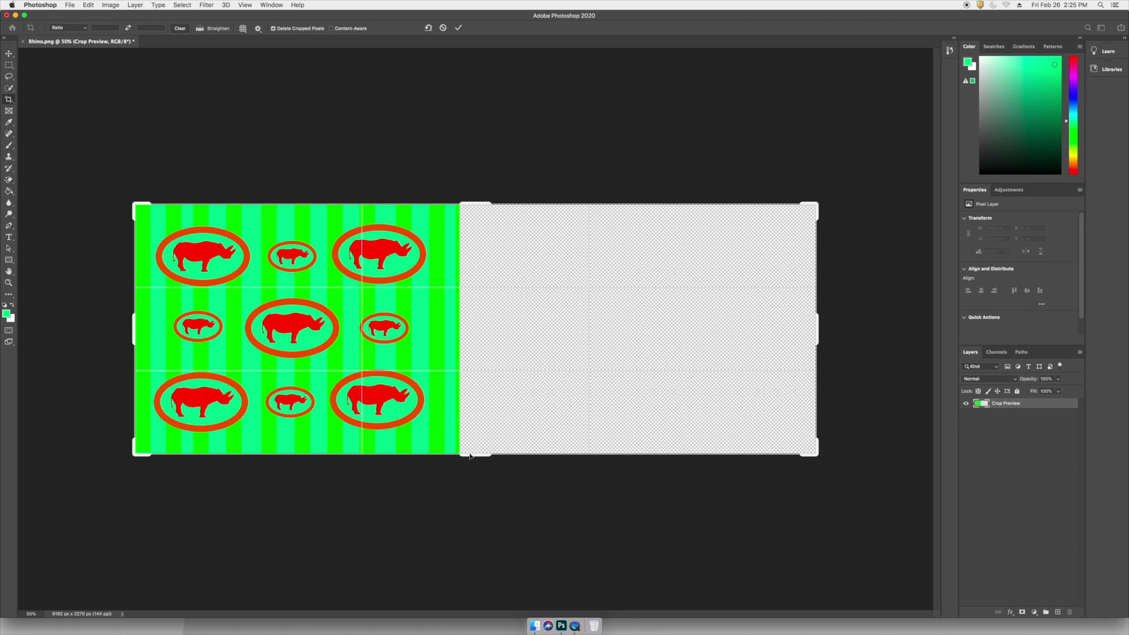
drag(471, 457, 472, 452)
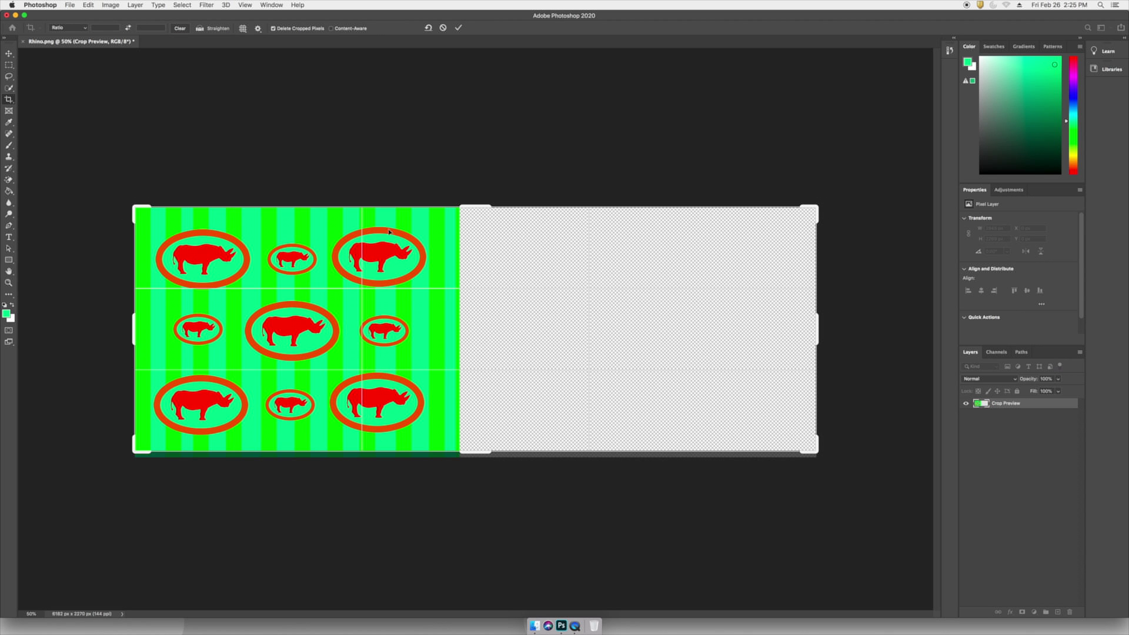
drag(472, 207, 475, 209)
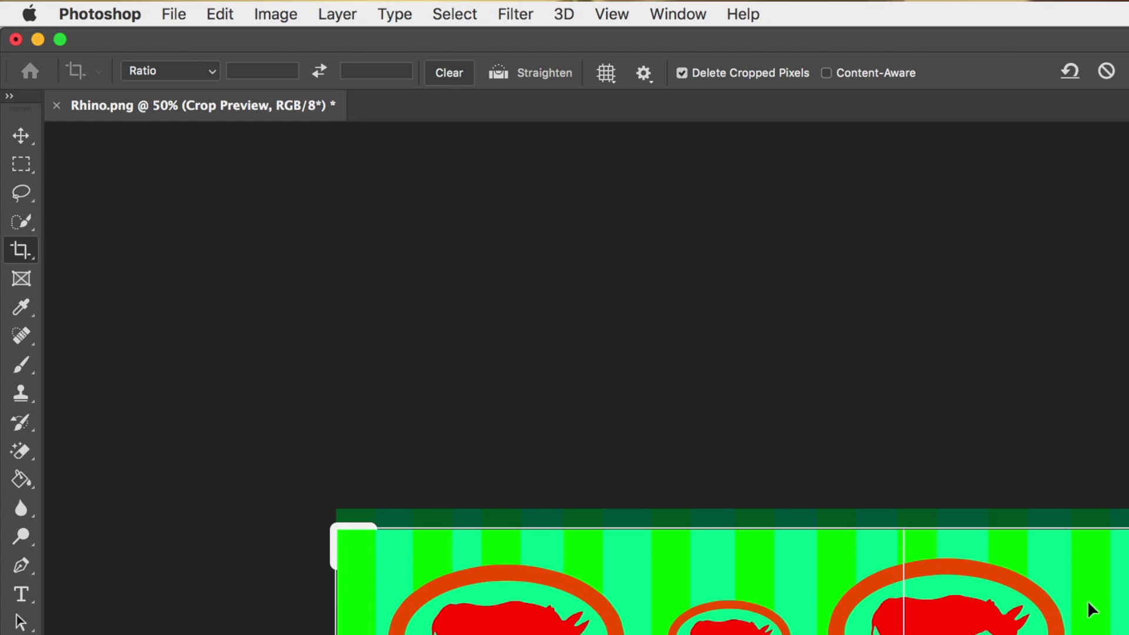
key(Return)
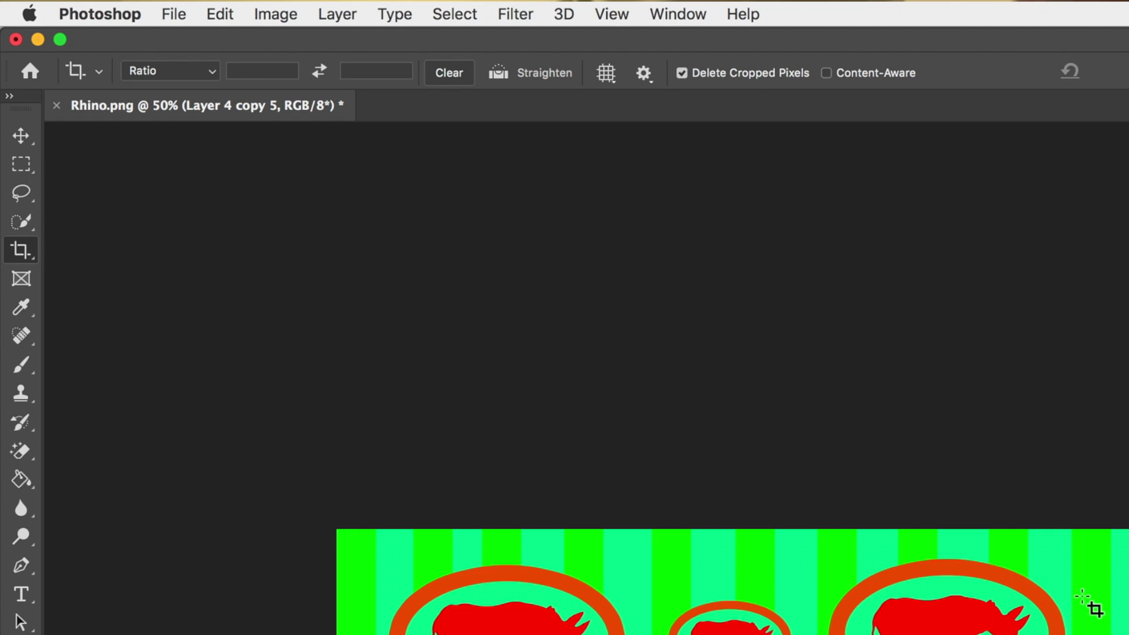
Duplicate the striped badge artwork into the canvas's empty right half, and crop off the leftover transparent strip at the right edge
click(20, 139)
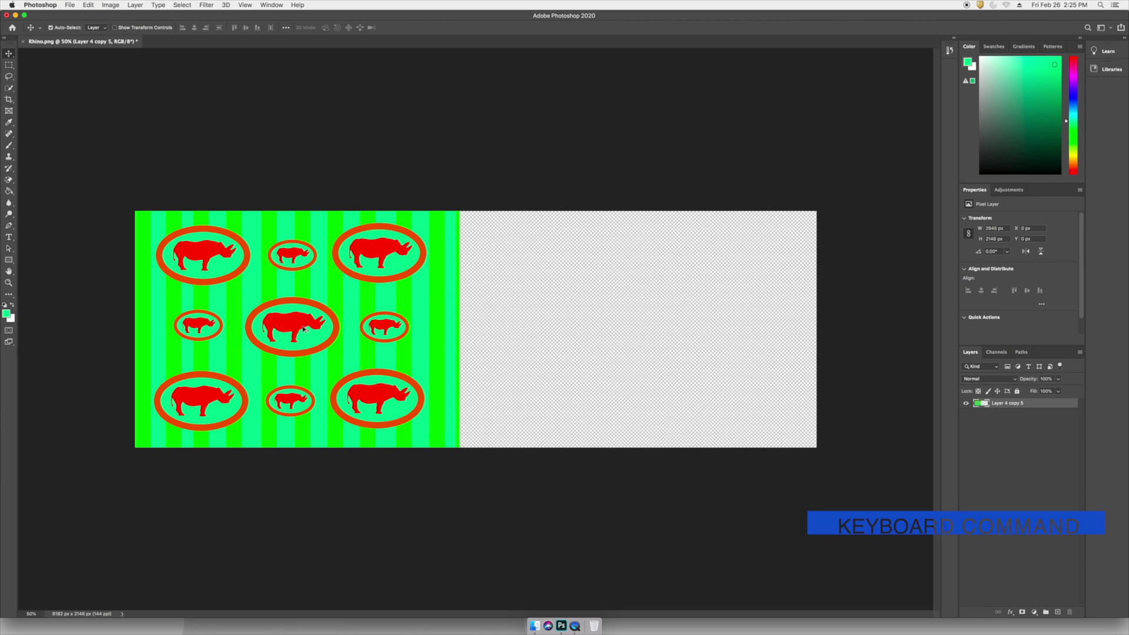
drag(304, 329, 656, 314)
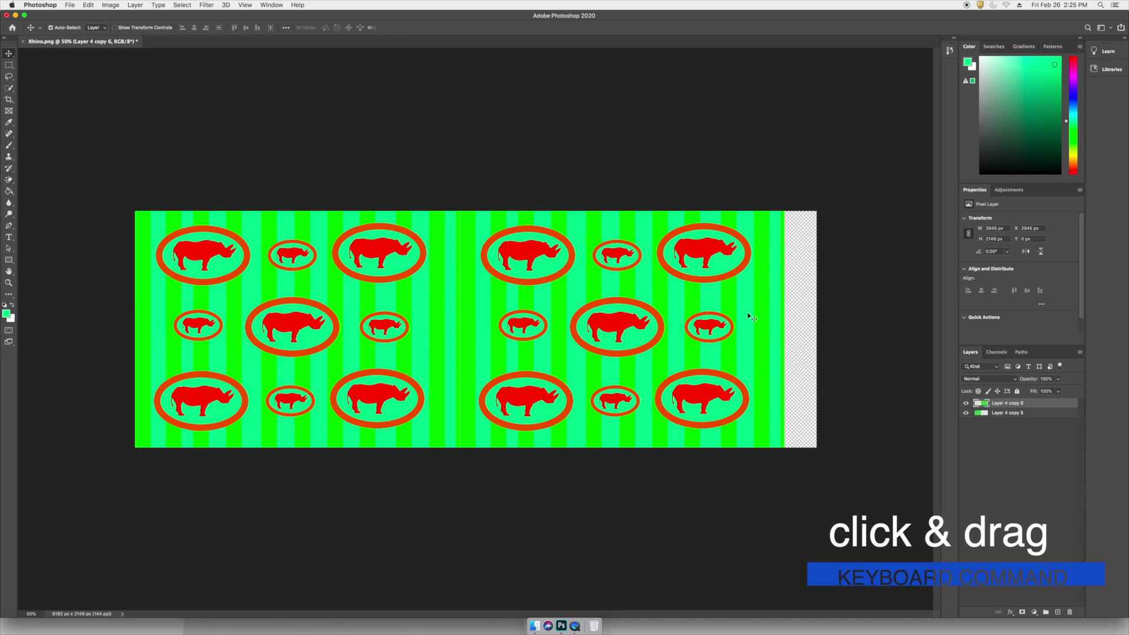
click(9, 100)
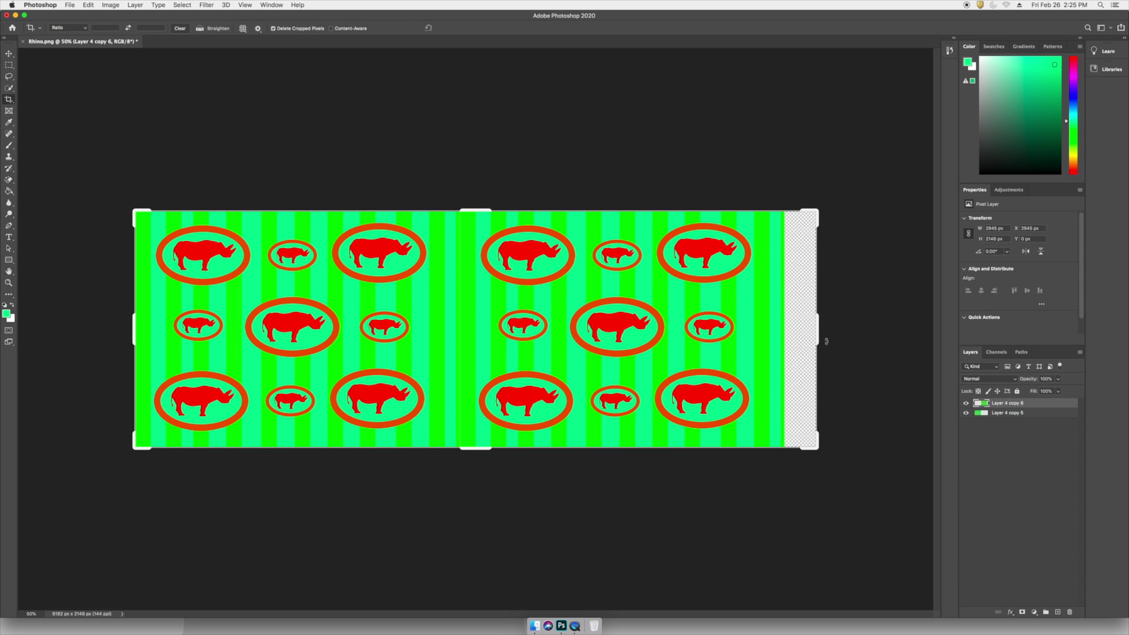
drag(821, 336, 806, 335)
key(Return)
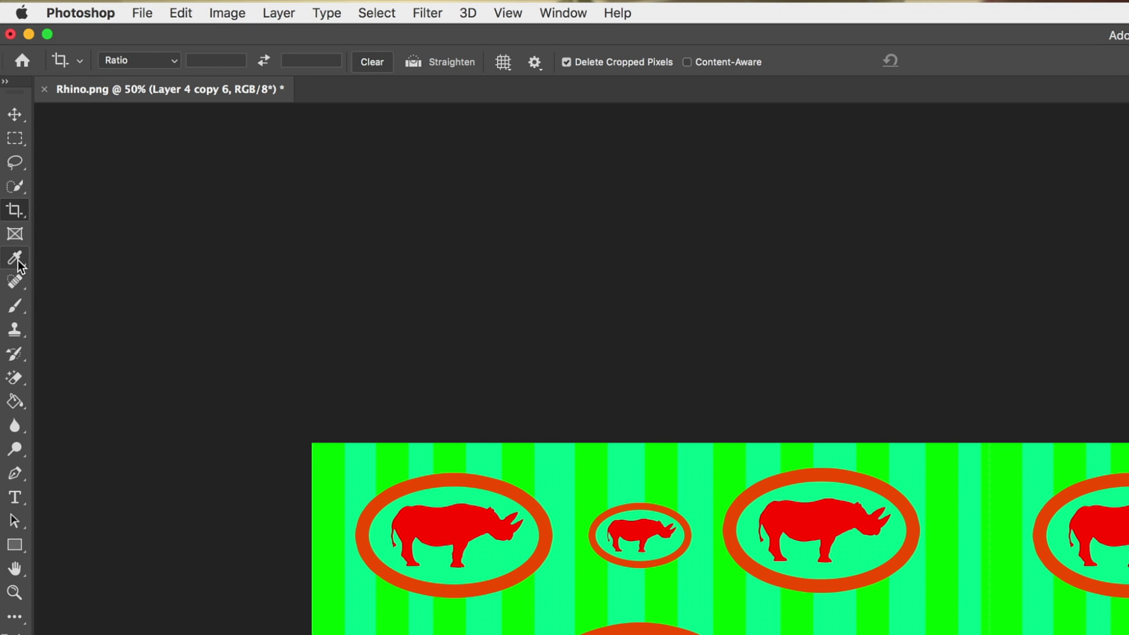
Sample the red of a rhino and fill the first four teal stripes of the duplicated artwork with the Paint Bucket
click(16, 259)
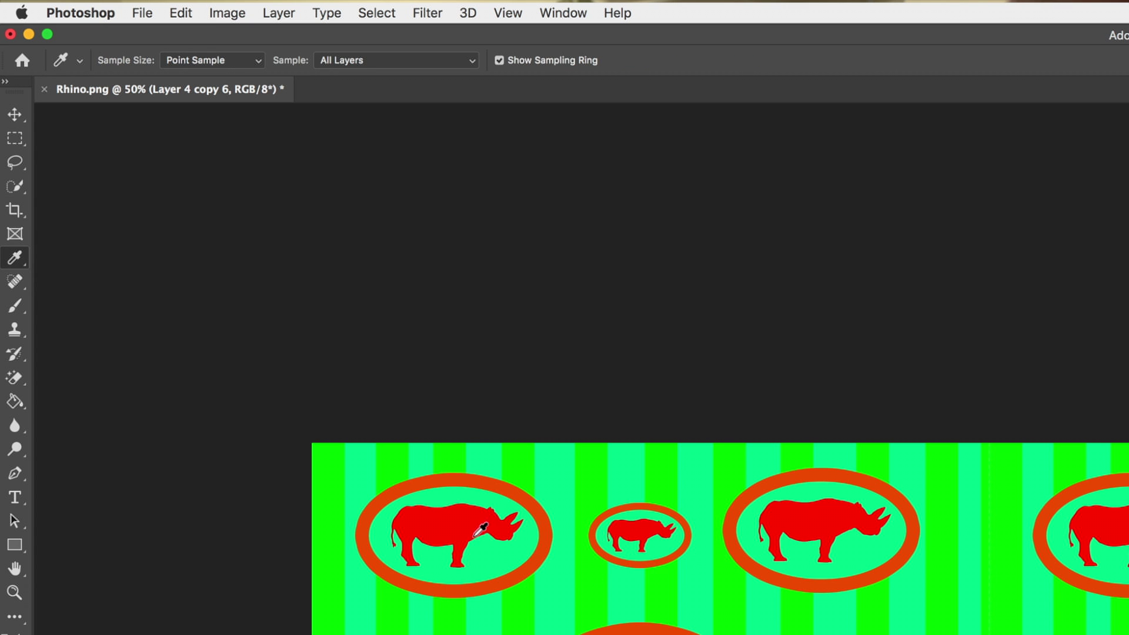
click(805, 516)
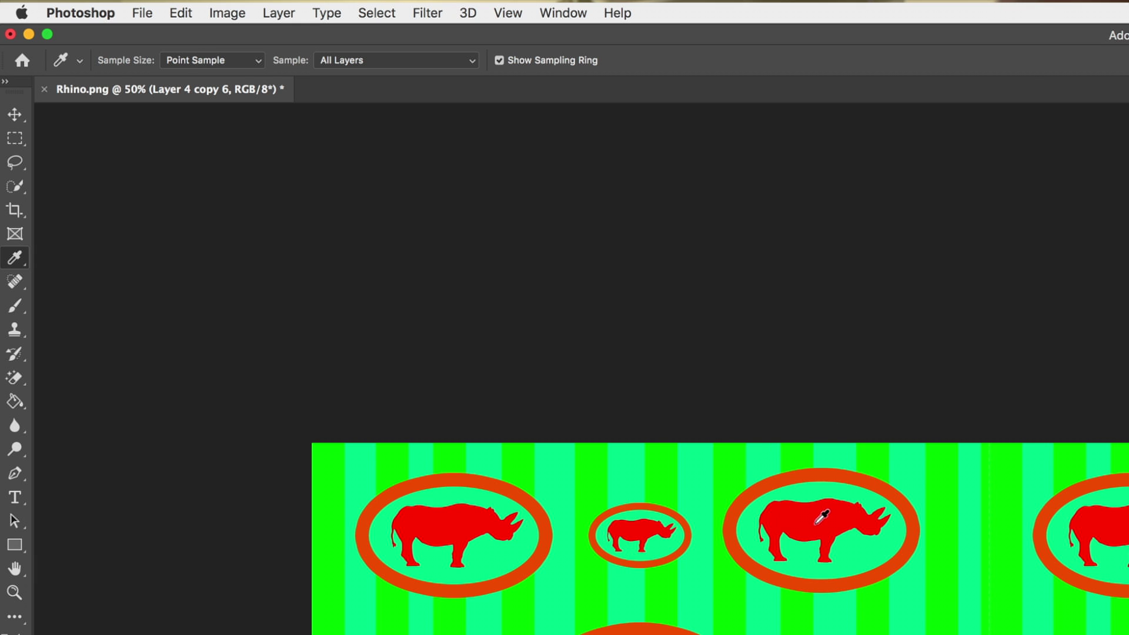
click(19, 405)
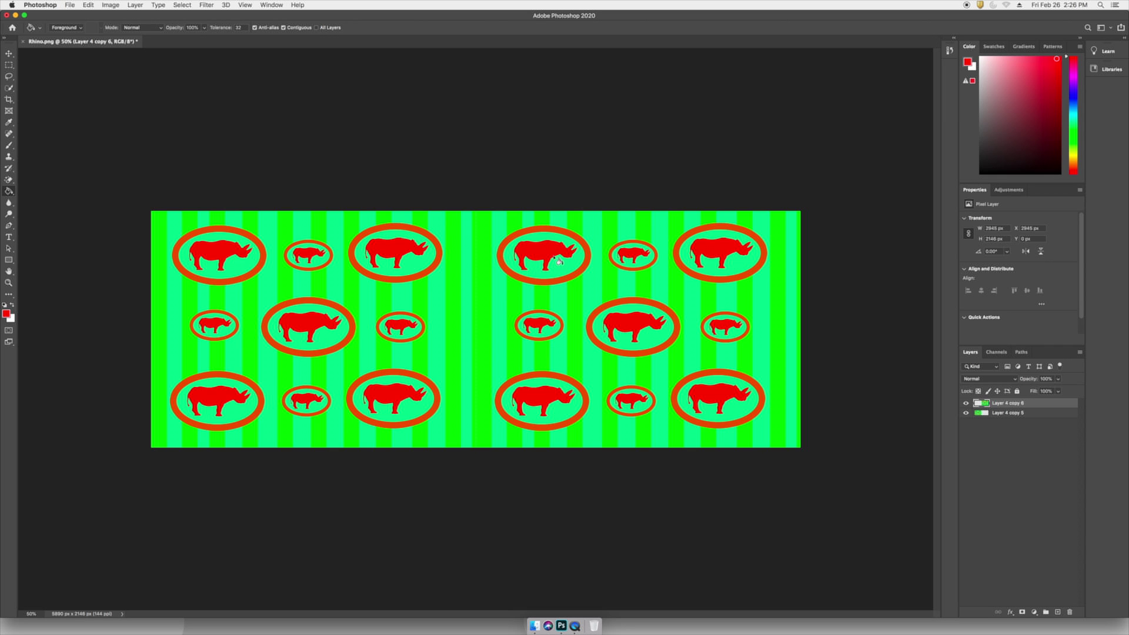
click(500, 291)
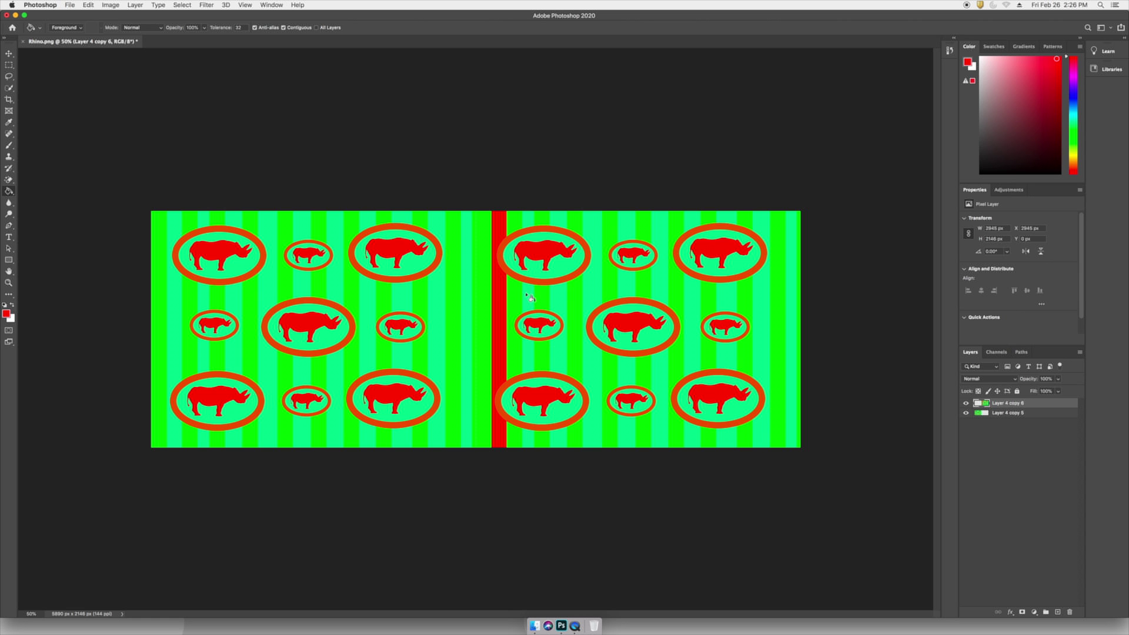
click(529, 297)
click(531, 368)
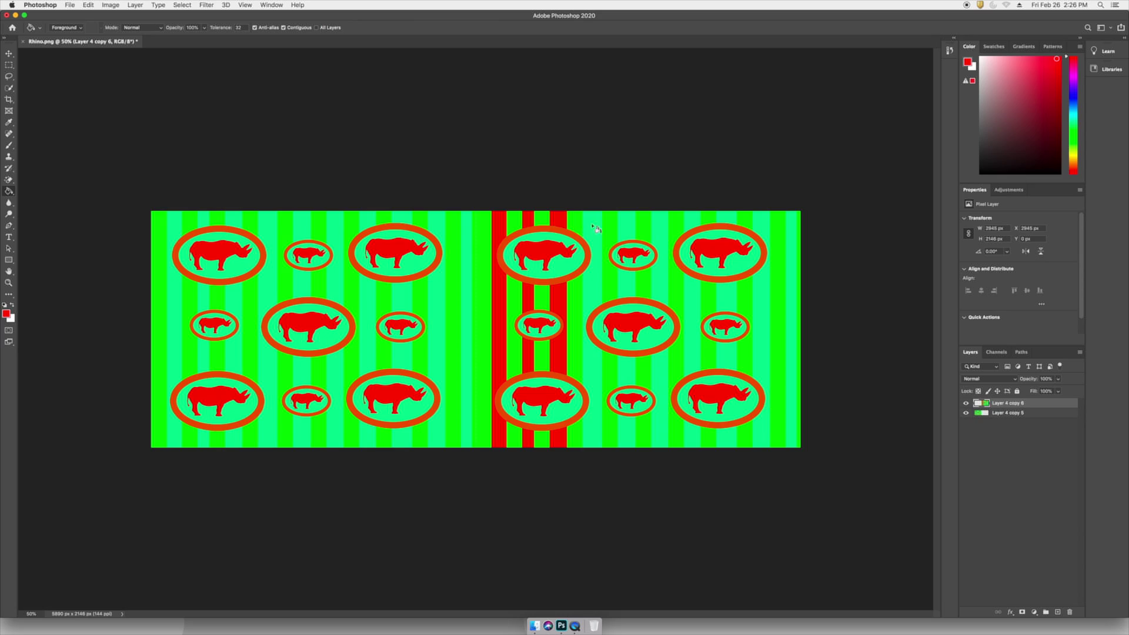
click(592, 379)
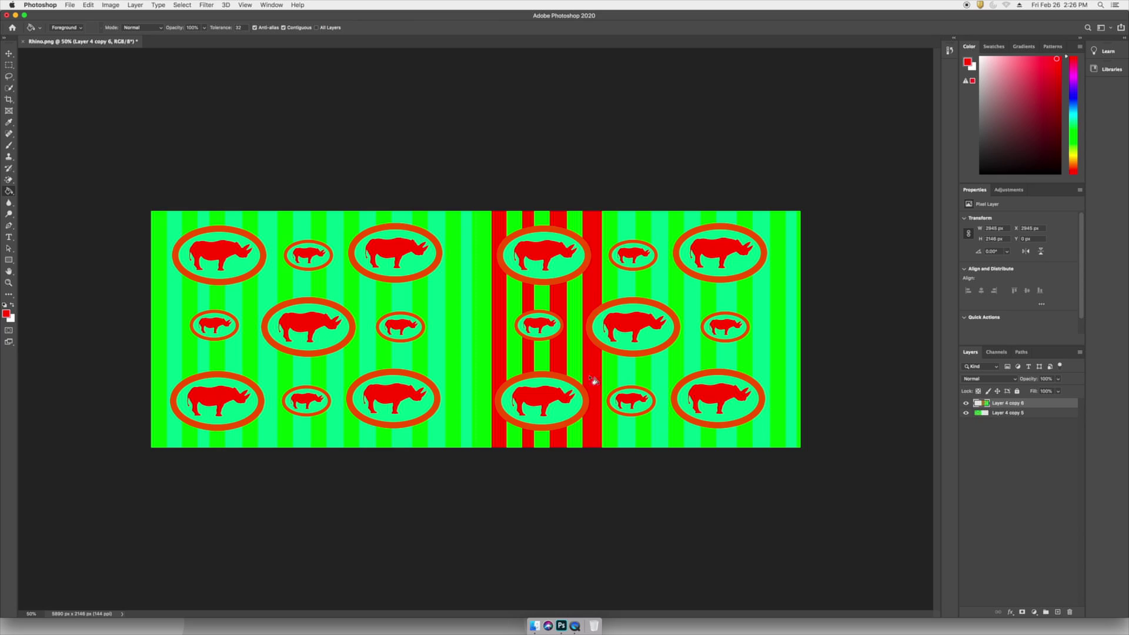
Fill the remaining teal stripes of the duplicated artwork with the same red, including the segments above, between and below the badges
click(625, 379)
click(631, 288)
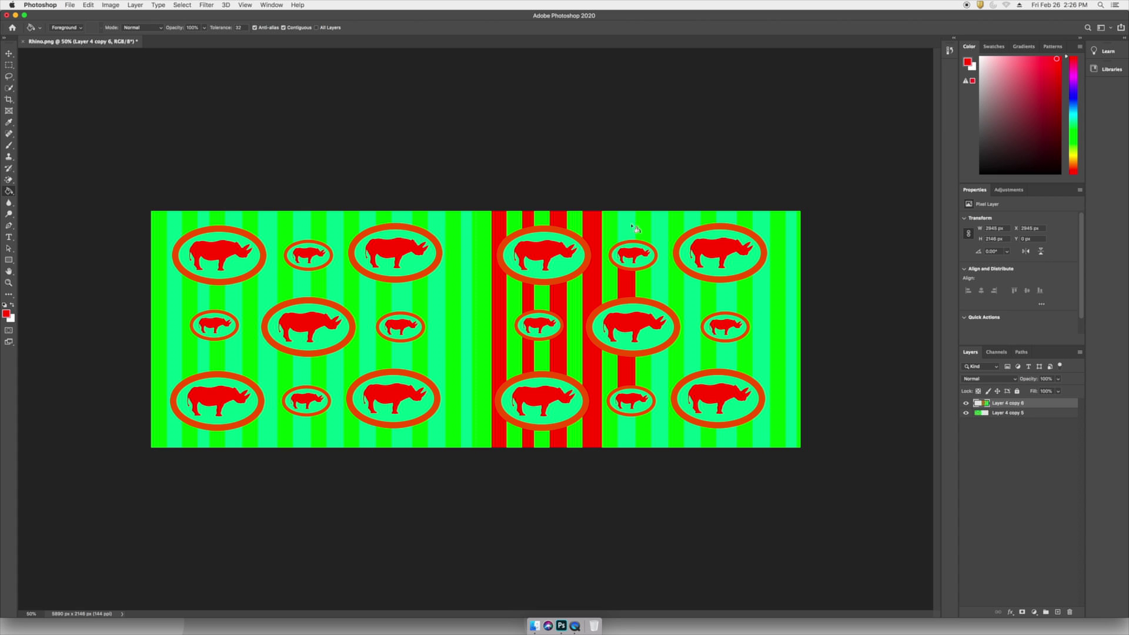
click(635, 229)
click(659, 254)
click(665, 386)
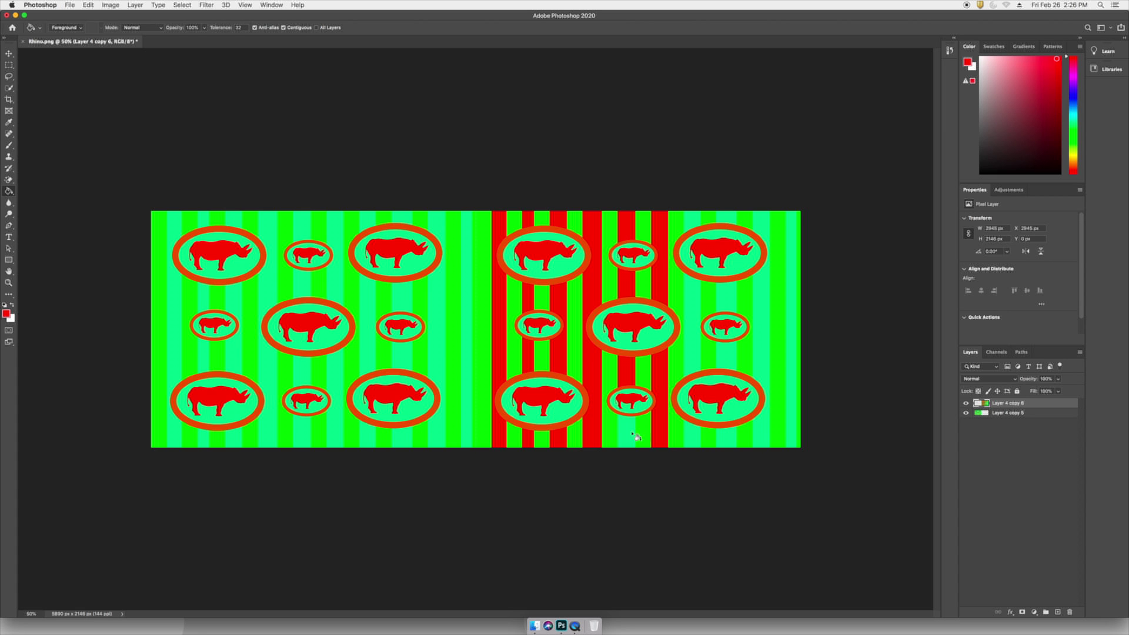
click(694, 440)
click(695, 346)
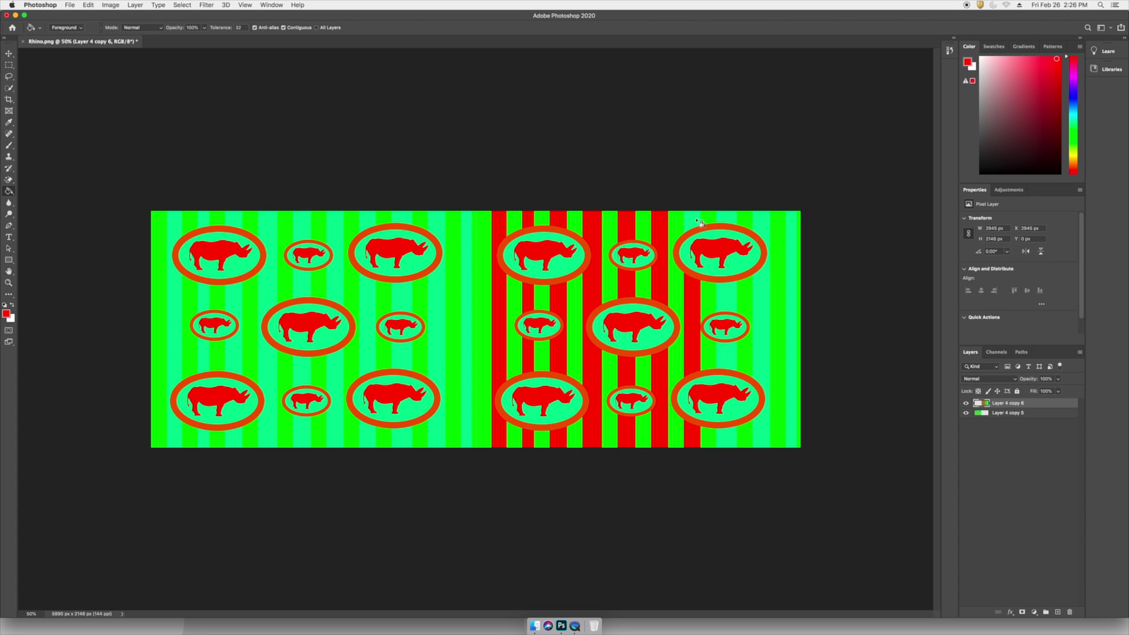
click(730, 220)
click(732, 303)
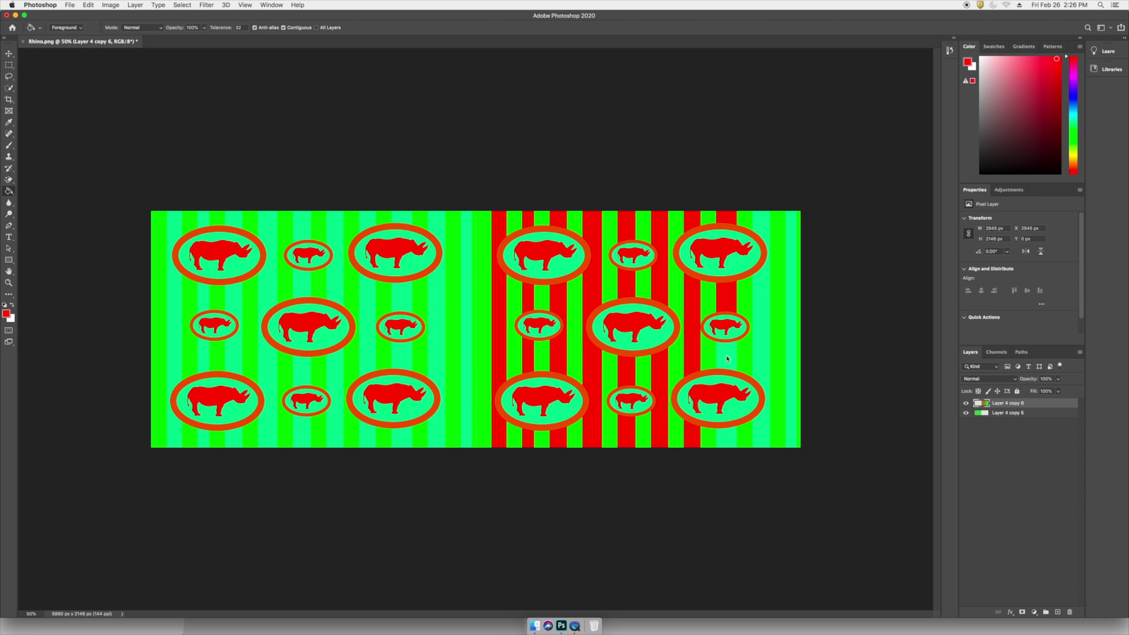
click(728, 359)
click(729, 435)
click(765, 434)
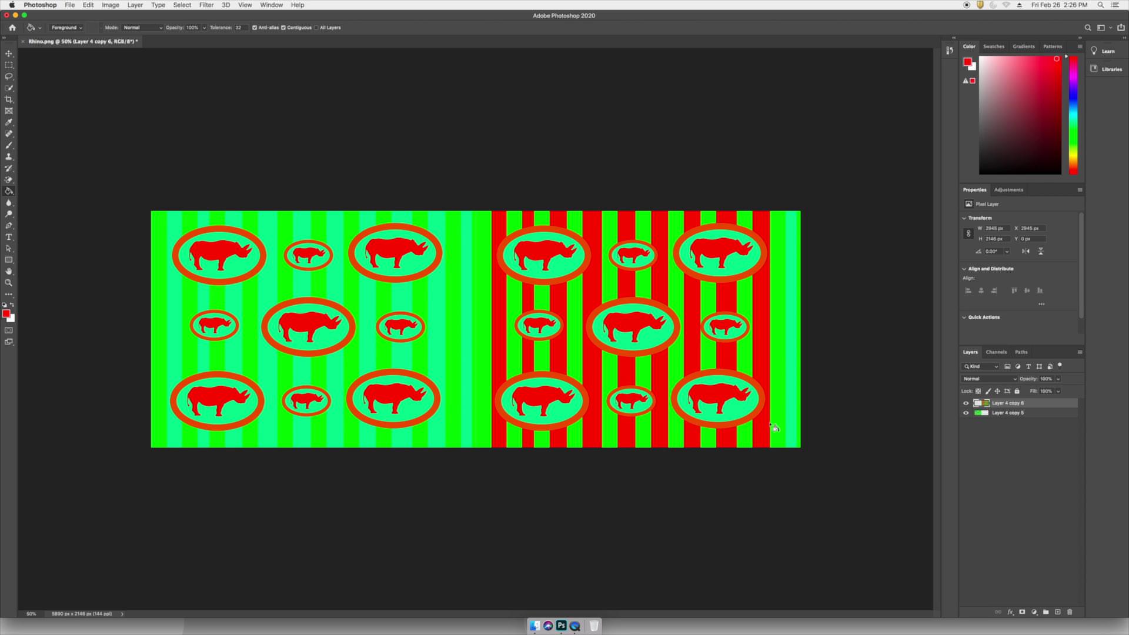
click(792, 399)
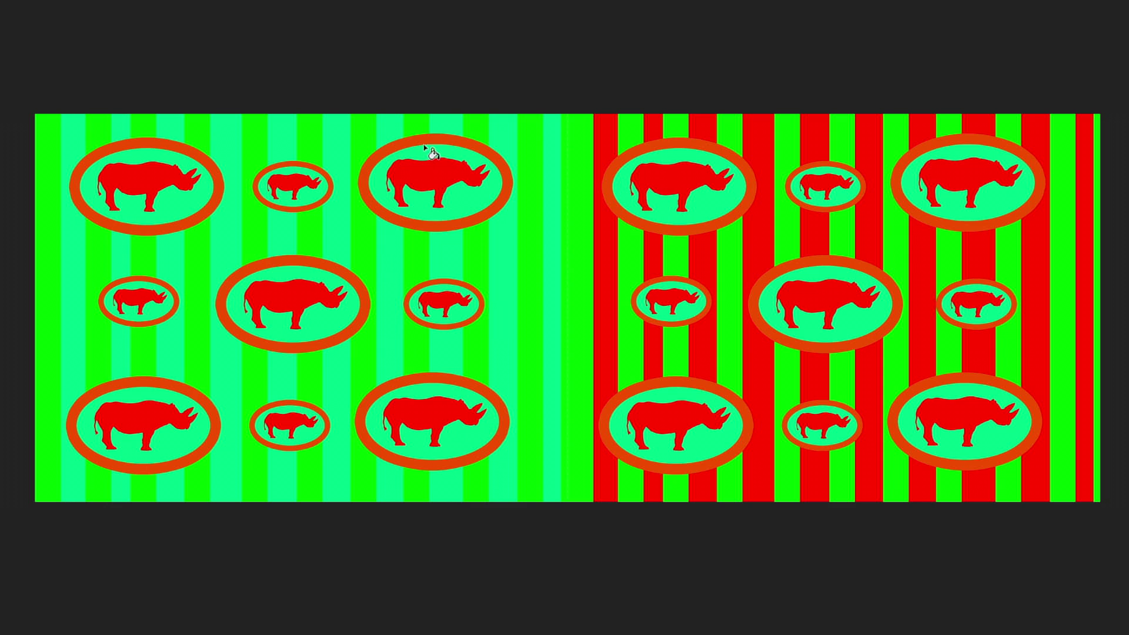